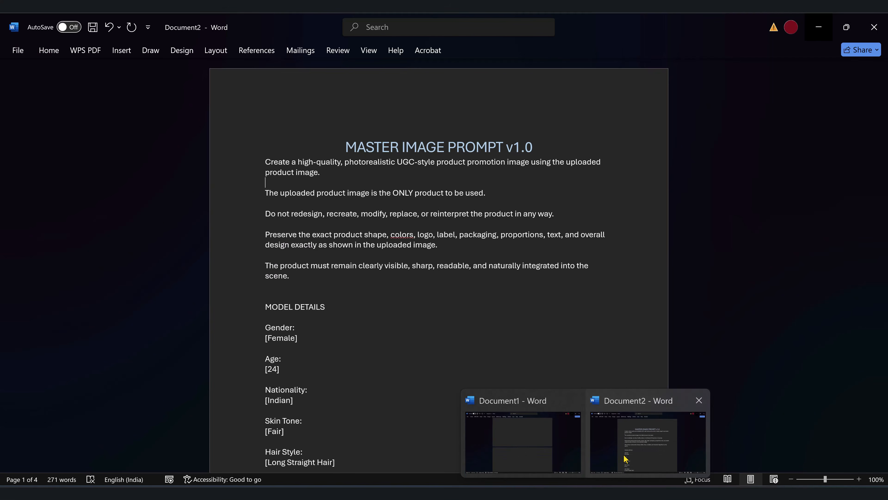
# Step: Bring up the Document2 prompt template and set the age in the model details to 23
pyautogui.click(626, 460)
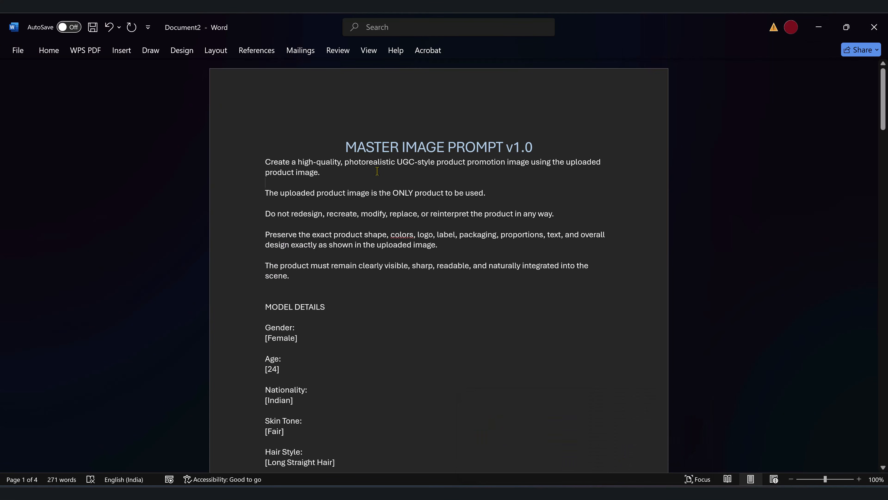
pyautogui.moveTo(882, 119)
pyautogui.mouseDown()
pyautogui.moveTo(873, 324)
pyautogui.moveTo(880, 377)
pyautogui.moveTo(869, 408)
pyautogui.moveTo(883, 111)
pyautogui.mouseUp()
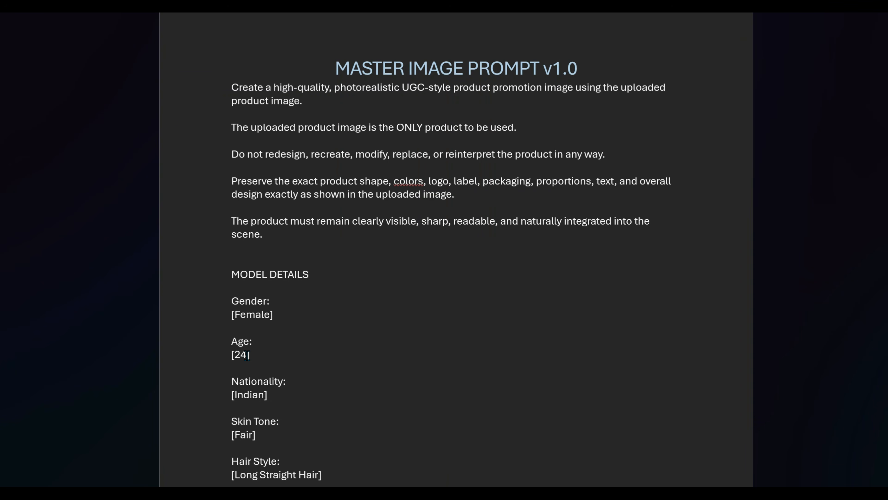
pyautogui.click(247, 354)
pyautogui.moveTo(251, 315); pyautogui.dragTo(250, 321)
pyautogui.click(290, 323)
pyautogui.click(248, 356)
pyautogui.press('BackSpace')
pyautogui.write('3')
# Step: Replace the nationality in the model details with American
pyautogui.press('BackSpace')
pyautogui.press('BackSpace')
pyautogui.press('BackSpace')
pyautogui.press('BackSpace')
pyautogui.press('BackSpace')
pyautogui.press('BackSpace')
pyautogui.write('American')
# Step: Review the template's remaining fields, from outfit and location through camera, product action, expression and style
pyautogui.scroll(-5, 280, 233)
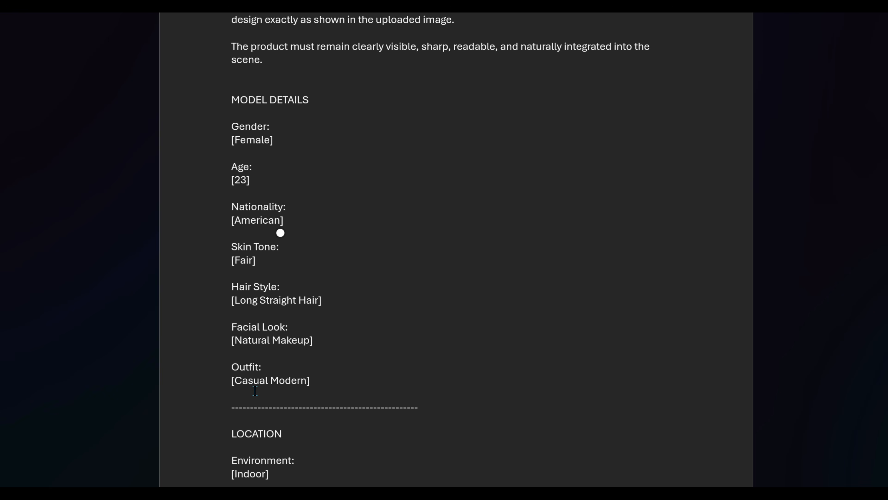
pyautogui.moveTo(307, 380); pyautogui.dragTo(237, 381)
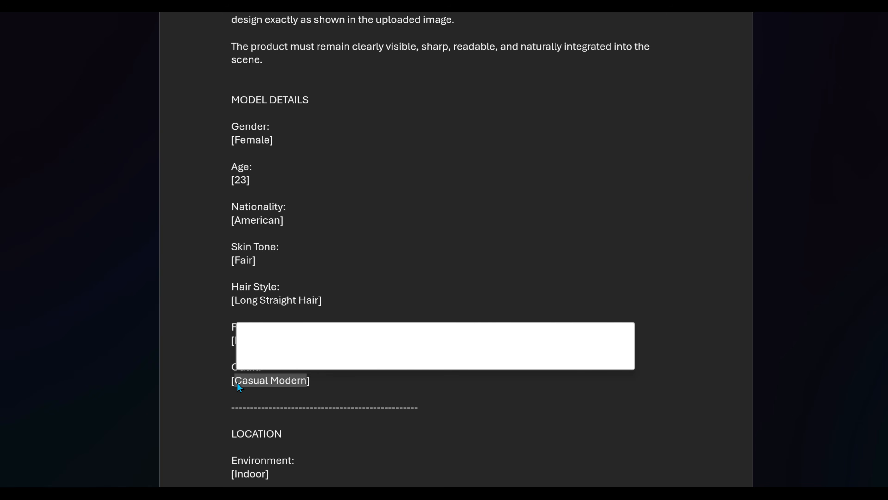
pyautogui.click(389, 393)
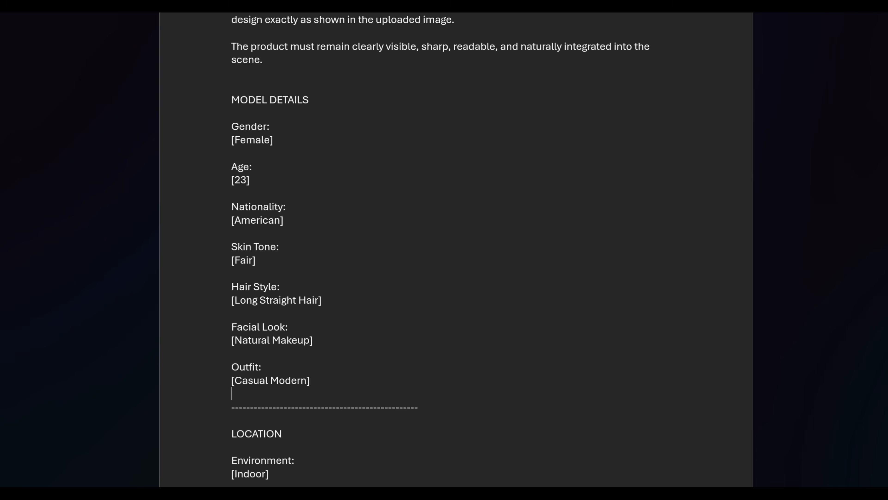
pyautogui.scroll(-5, 456, 245)
pyautogui.scroll(-1, 457, 245)
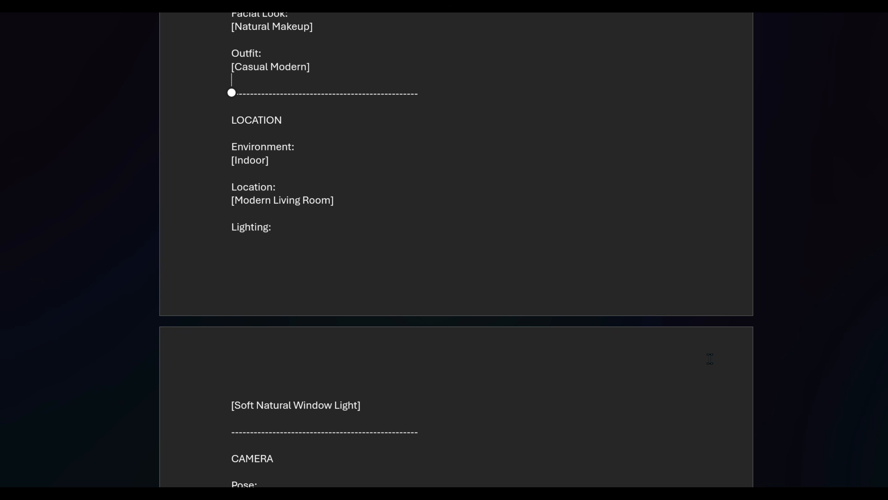
pyautogui.scroll(-4, 475, 301)
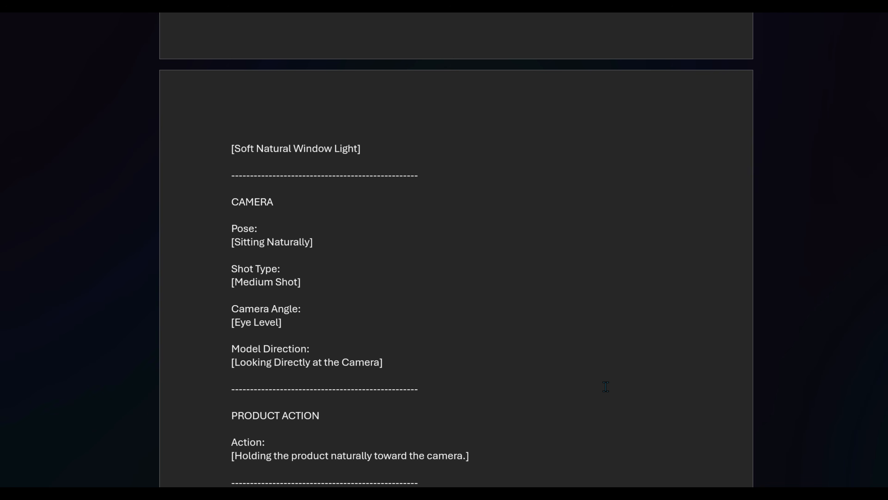
pyautogui.scroll(-3, 605, 386)
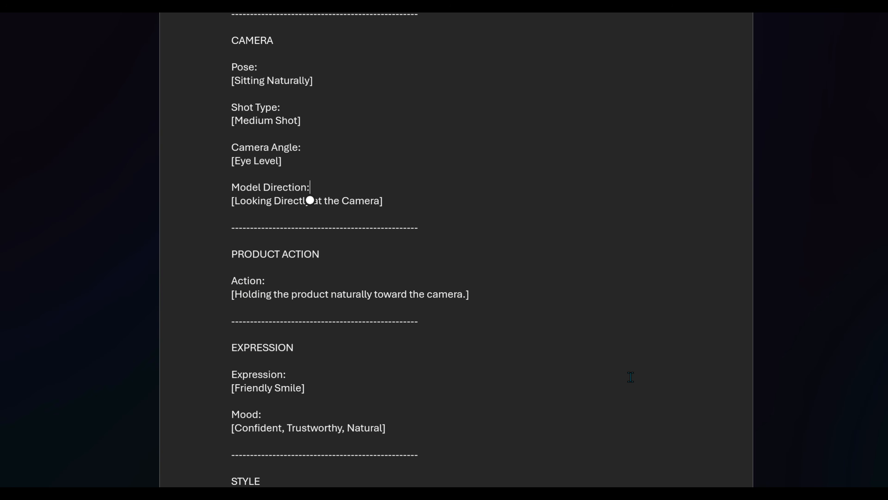
pyautogui.scroll(-4, 401, 282)
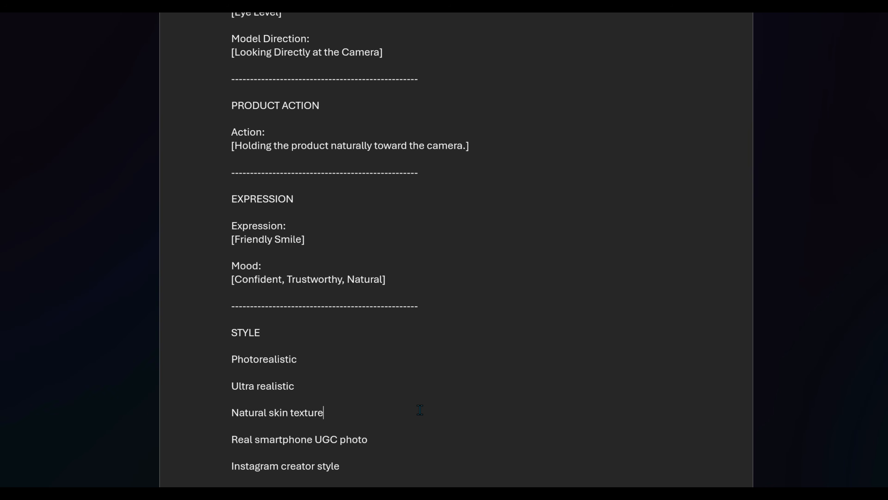
pyautogui.scroll(15, 614, 333)
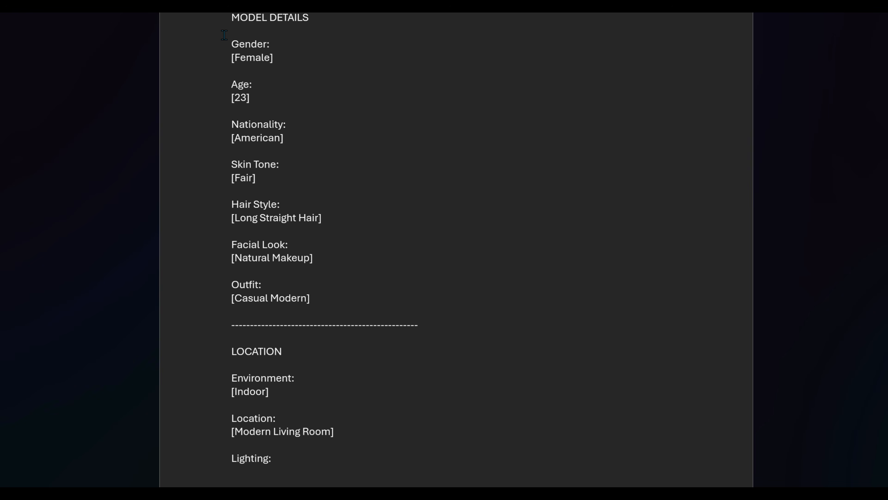
# Step: Switch to ChatGPT, paste the master image prompt alongside the attached earbuds image, and submit it
pyautogui.moveTo(215, 40); pyautogui.dragTo(317, 474)
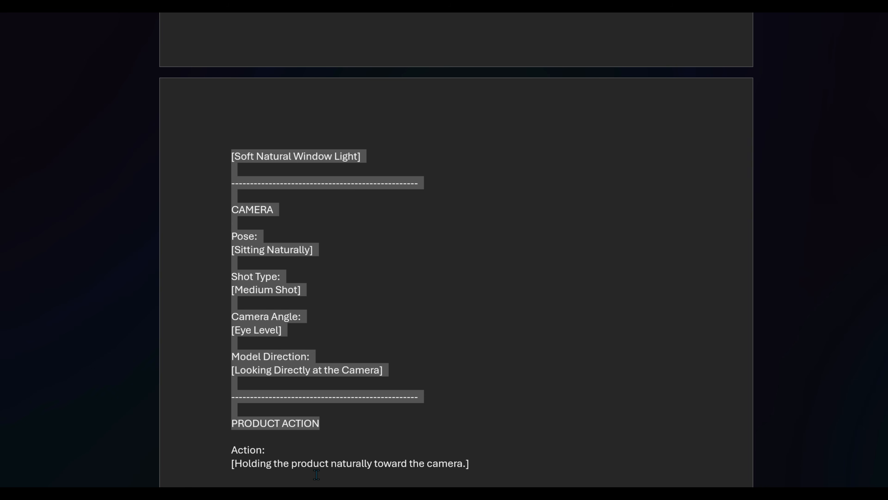
pyautogui.moveTo(316, 474); pyautogui.dragTo(336, 409)
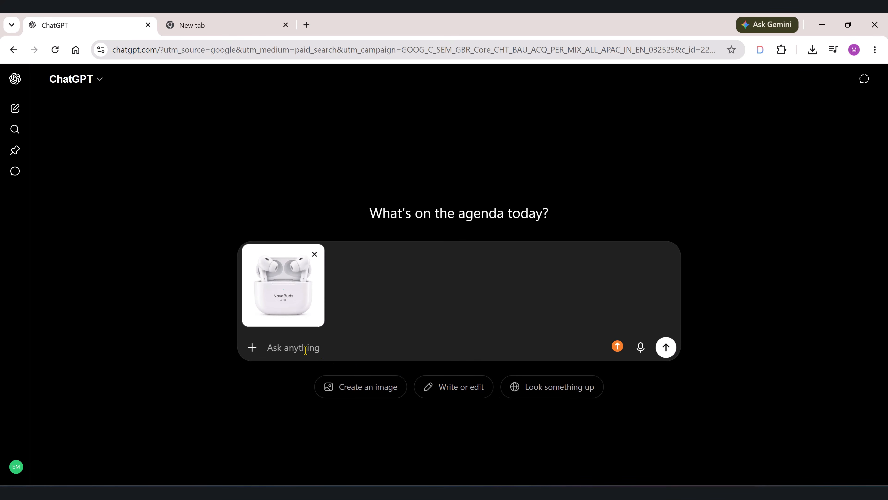
pyautogui.hotkey('ctrl', 'v')
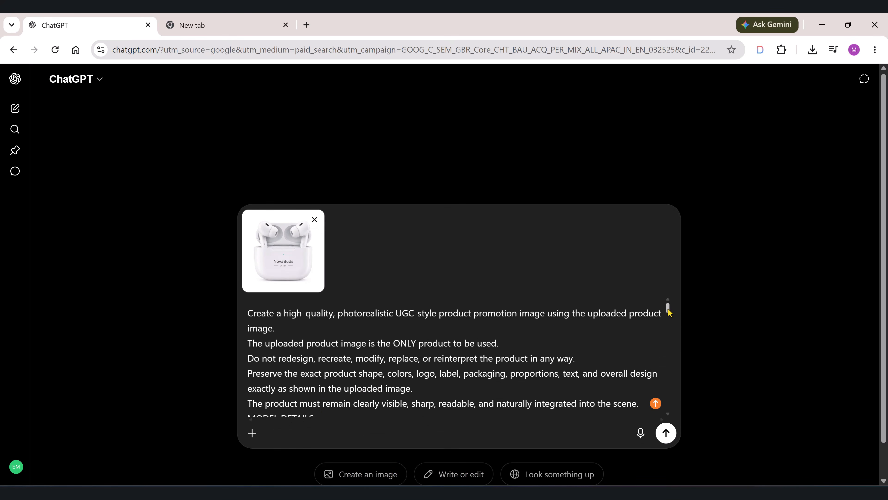
pyautogui.moveTo(668, 307); pyautogui.dragTo(669, 436)
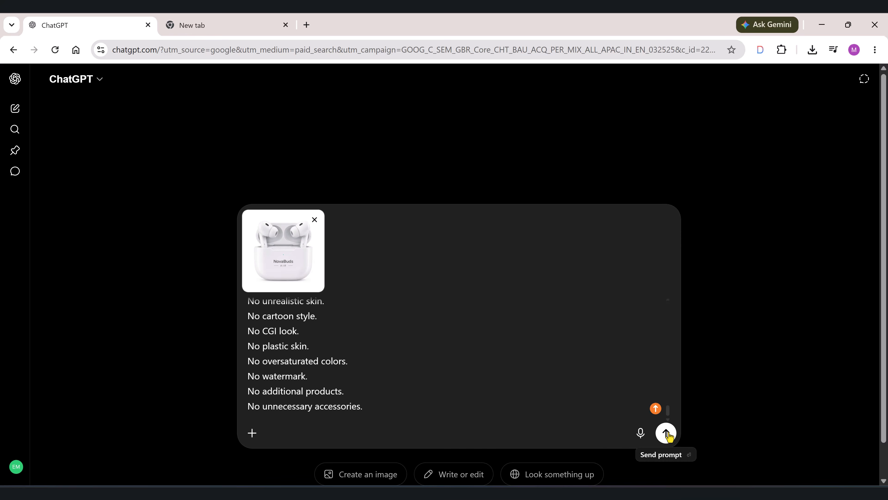
pyautogui.click(667, 434)
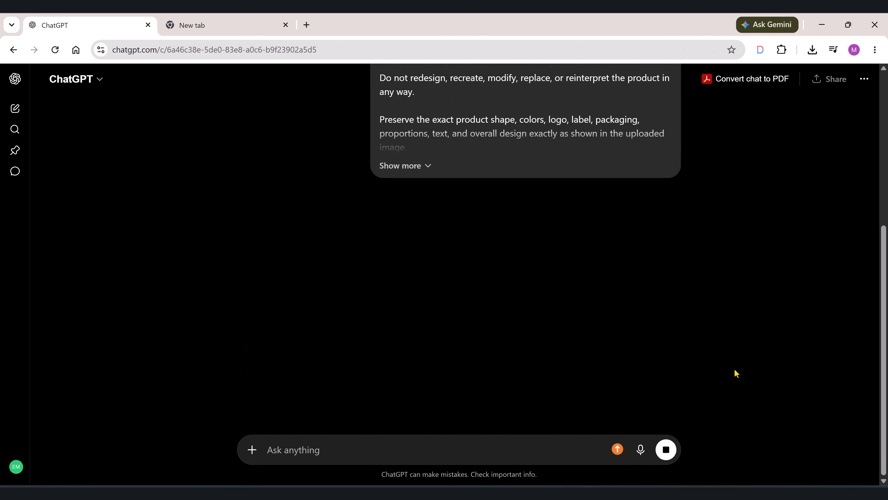
pyautogui.click(729, 235)
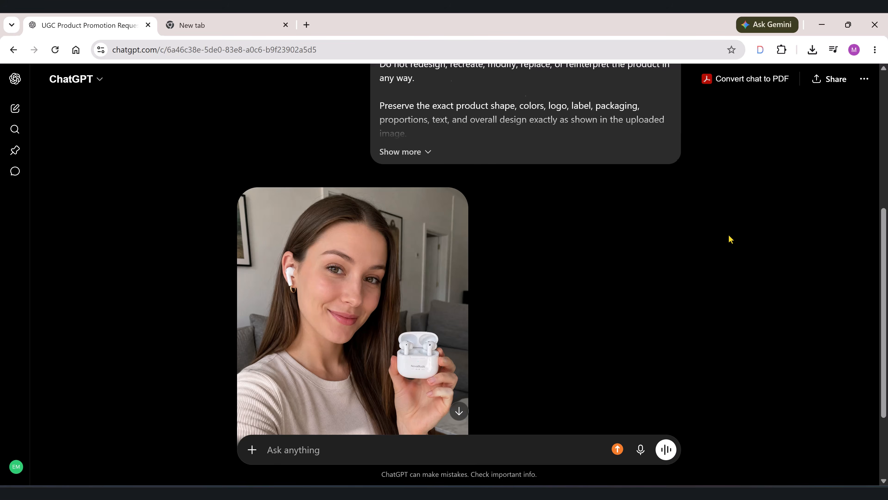
# Step: Open the generated earbuds image and regenerate it in the Story 9:16 aspect ratio
pyautogui.click(399, 311)
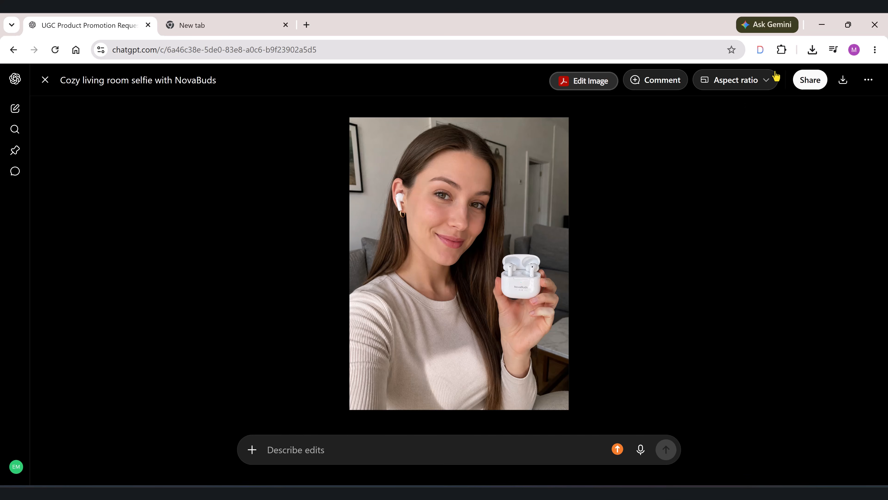
pyautogui.click(764, 82)
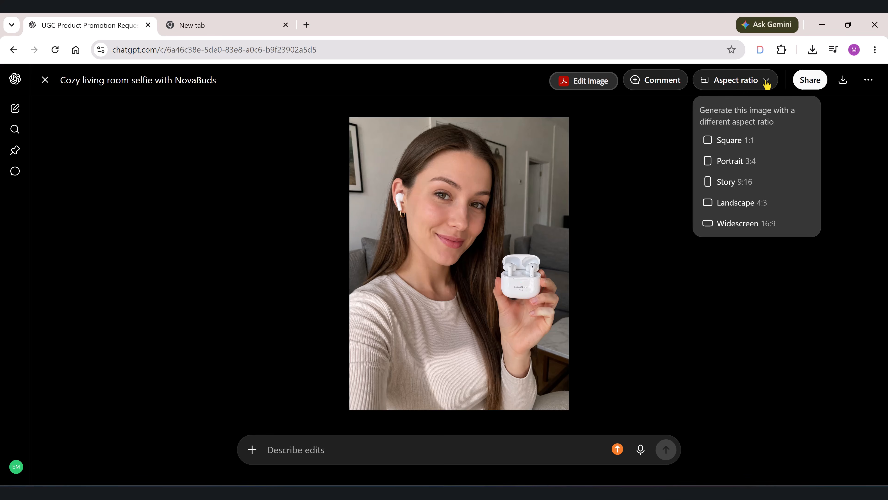
pyautogui.click(726, 182)
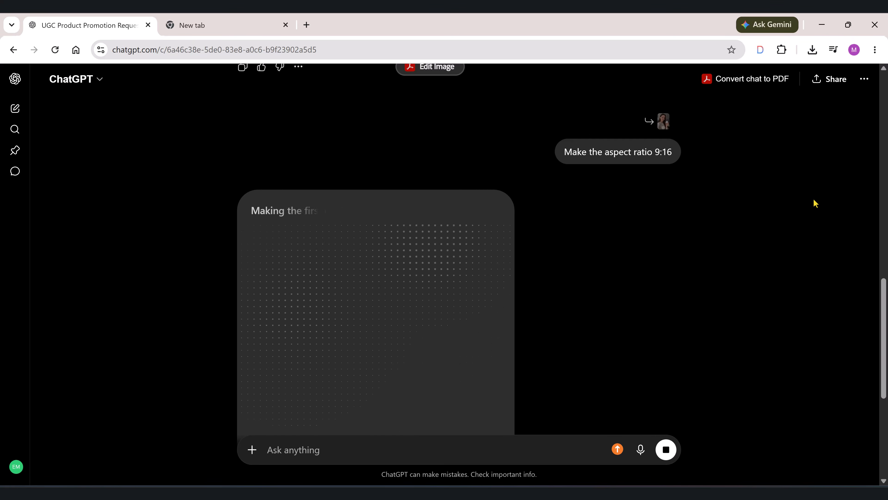
pyautogui.scroll(-2, 815, 203)
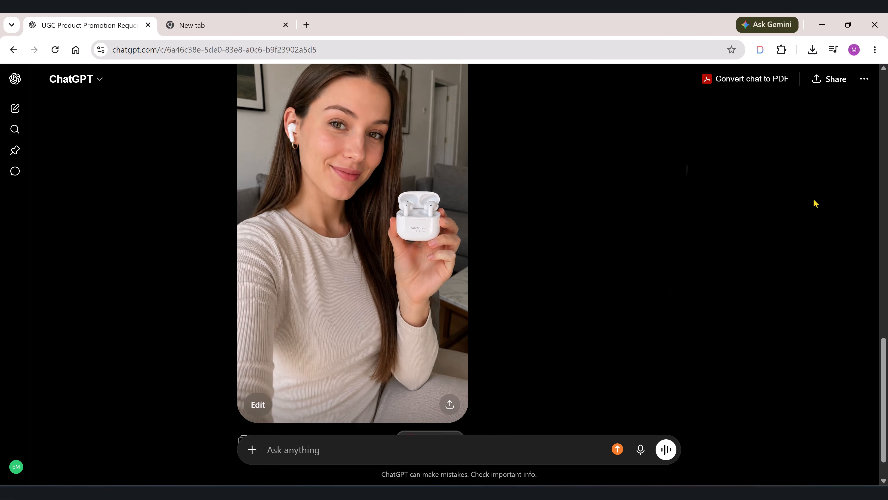
pyautogui.scroll(2, 816, 204)
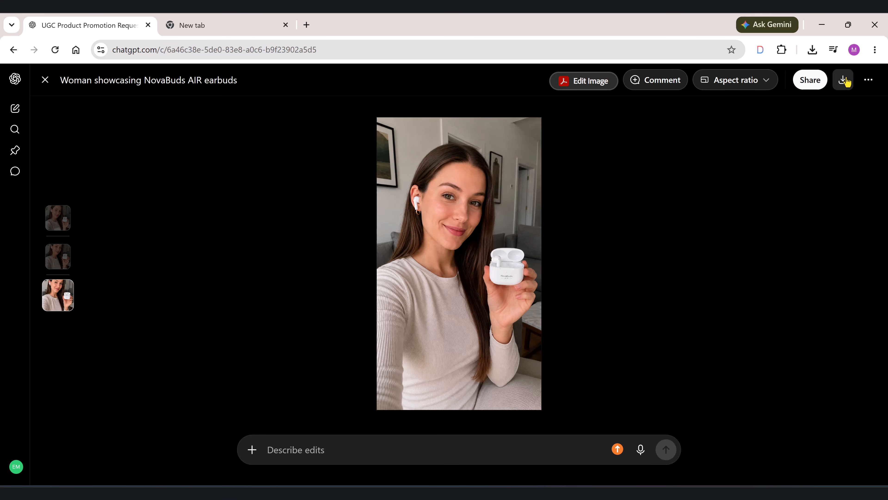
# Step: Download the 9:16 earbuds image to the UGC Ads folder as "America Model Earbud"
pyautogui.click(844, 80)
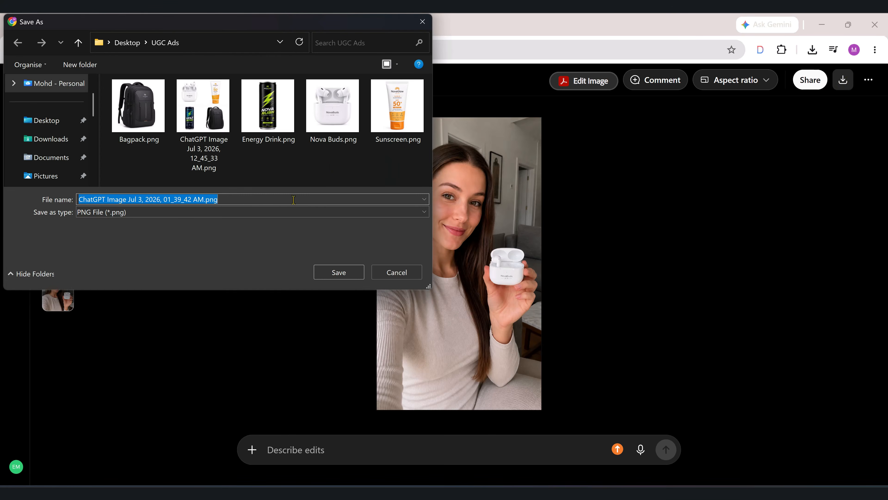
pyautogui.write('America Model Earbud')
pyautogui.click(339, 272)
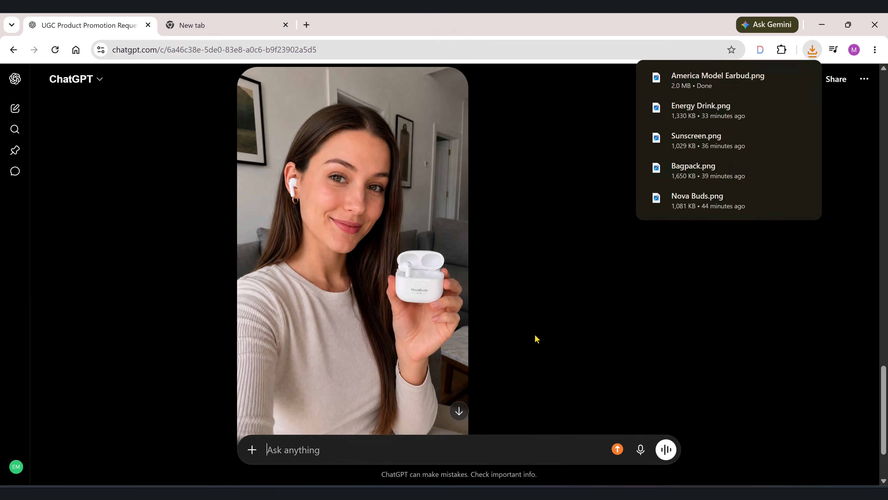
# Step: Paste the master image prompt into the message box again and attach Sunscreen.png from the UGC Ads folder
pyautogui.scroll(-1, 384, 453)
pyautogui.hotkey('ctrl', 'v')
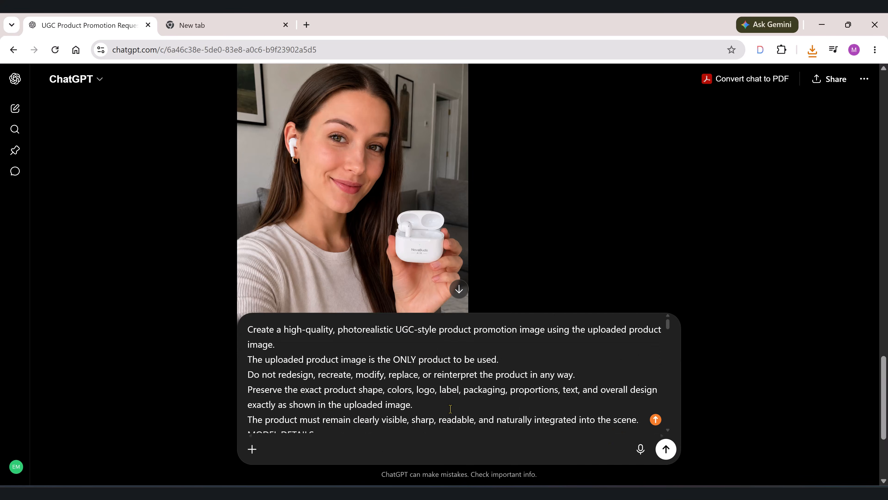
pyautogui.click(251, 449)
pyautogui.click(307, 149)
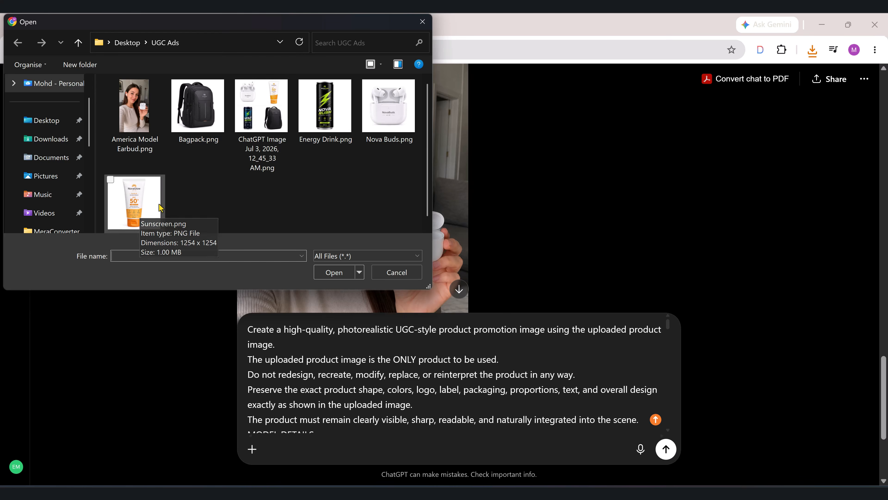
pyautogui.click(139, 196)
pyautogui.click(333, 272)
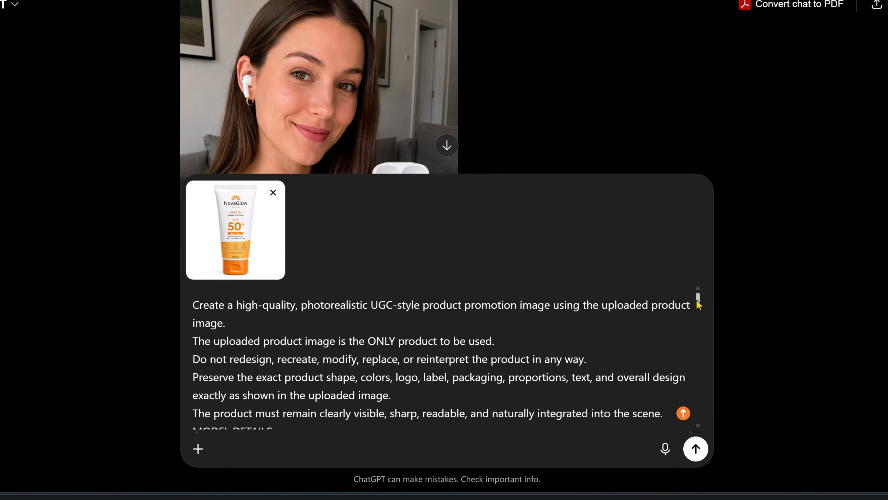
# Step: In the pasted prompt's model details, set the age to 26 and the nationality to Australian
pyautogui.moveTo(683, 311); pyautogui.dragTo(701, 308)
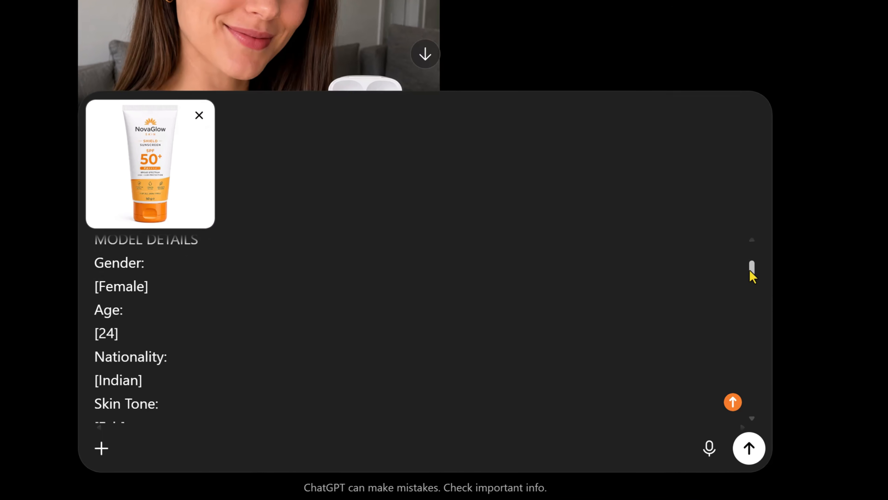
pyautogui.click(136, 333)
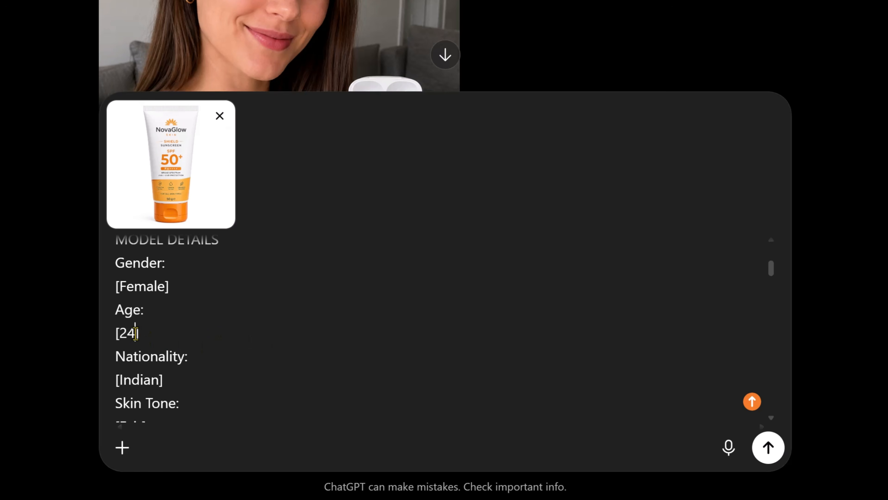
pyautogui.press('BackSpace')
pyautogui.write('6')
pyautogui.moveTo(160, 379); pyautogui.dragTo(119, 383)
pyautogui.write('Australian')
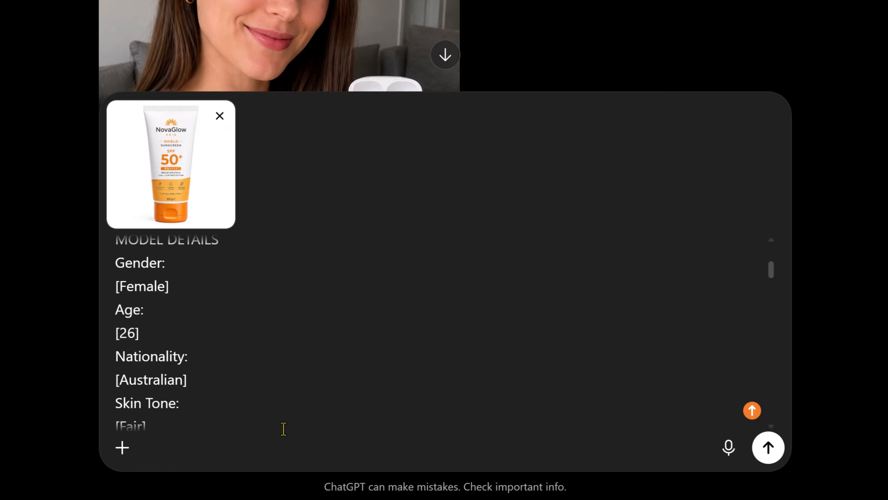
# Step: Set the skin tone to "Light Tan" and the hair style to "Loose wavy Hair" in the pasted prompt
pyautogui.scroll(-3, 283, 427)
pyautogui.scroll(1, 284, 428)
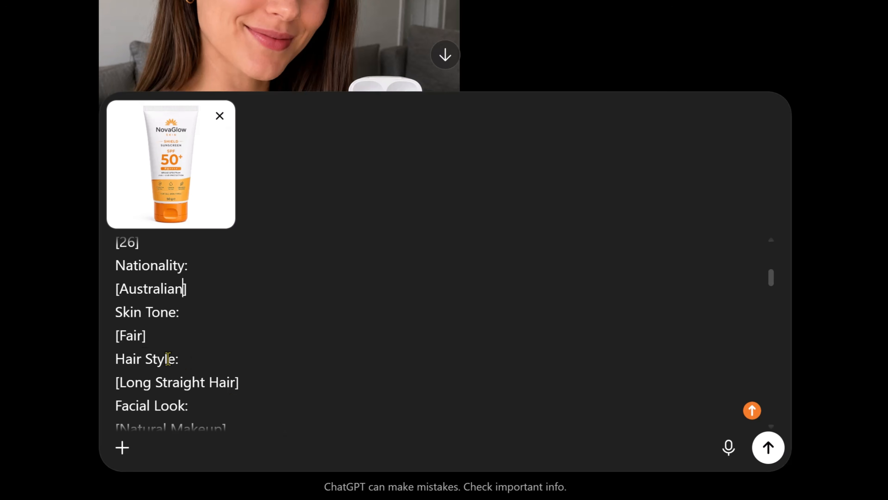
pyautogui.moveTo(144, 336); pyautogui.dragTo(120, 336)
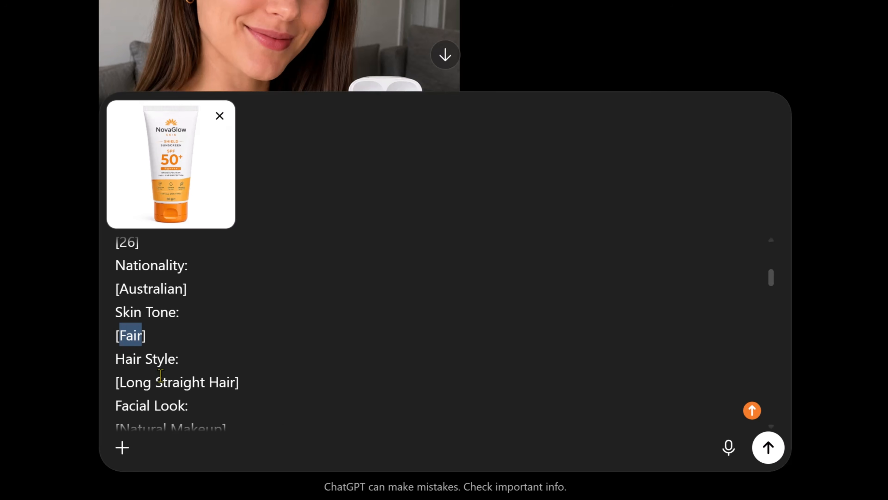
pyautogui.write('Light Tan')
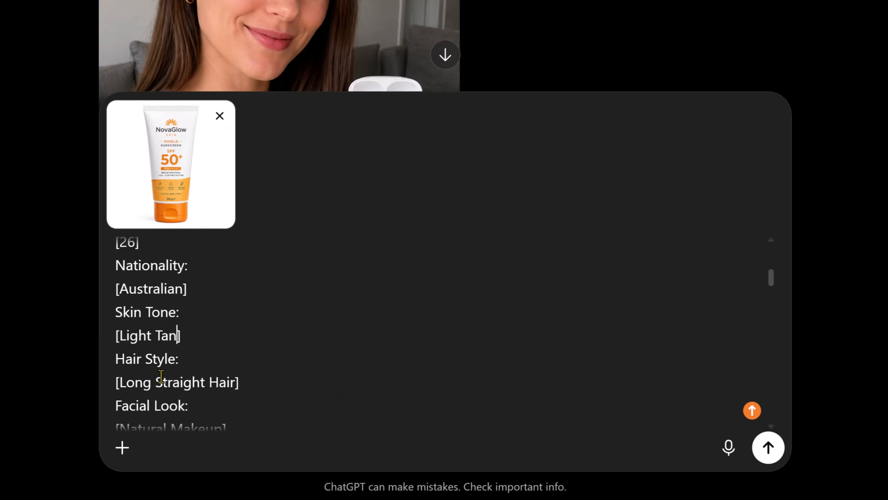
pyautogui.moveTo(230, 382); pyautogui.dragTo(121, 385)
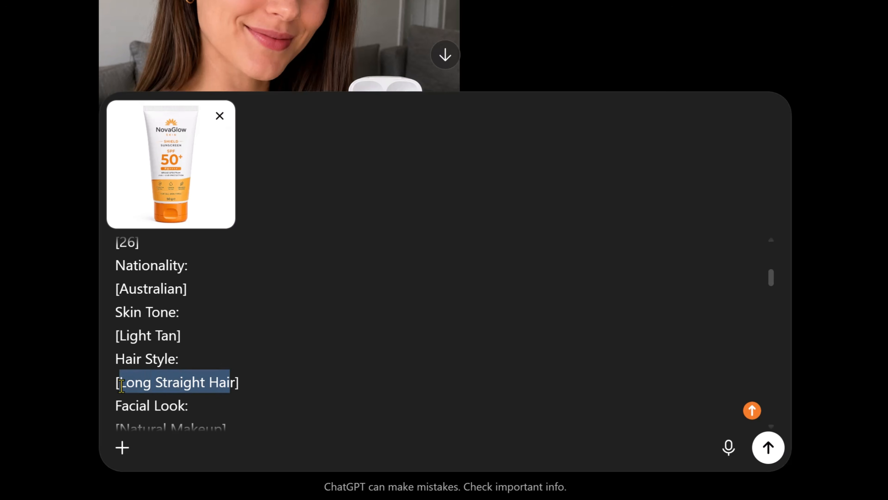
pyautogui.write('Loose wavy Hair')
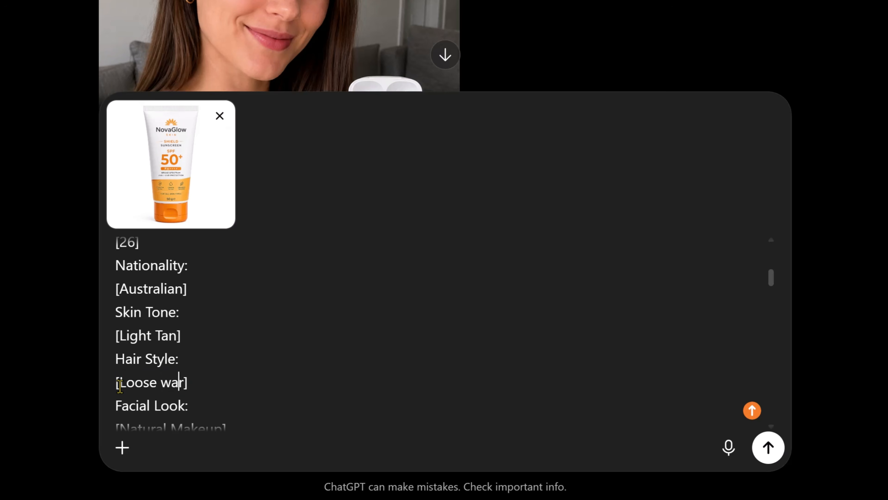
pyautogui.press('BackSpace')
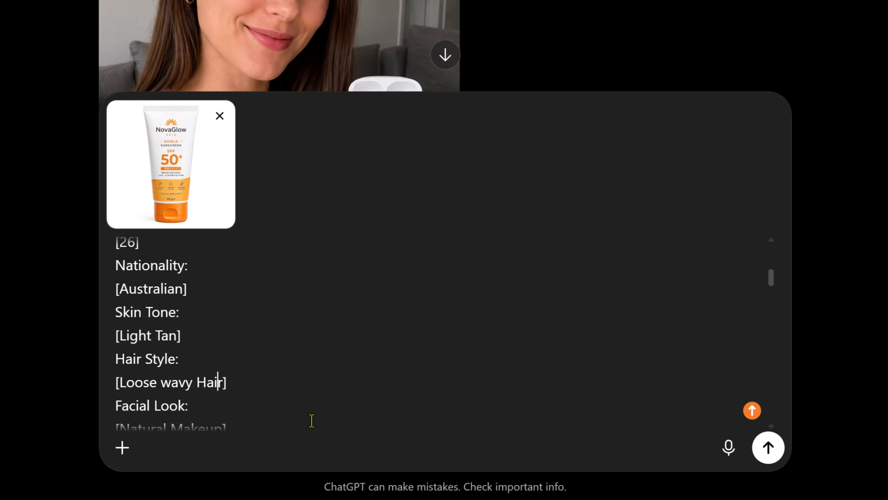
# Step: Set the outfit in the sunscreen prompt's model details to "White summer top"
pyautogui.scroll(-3, 311, 419)
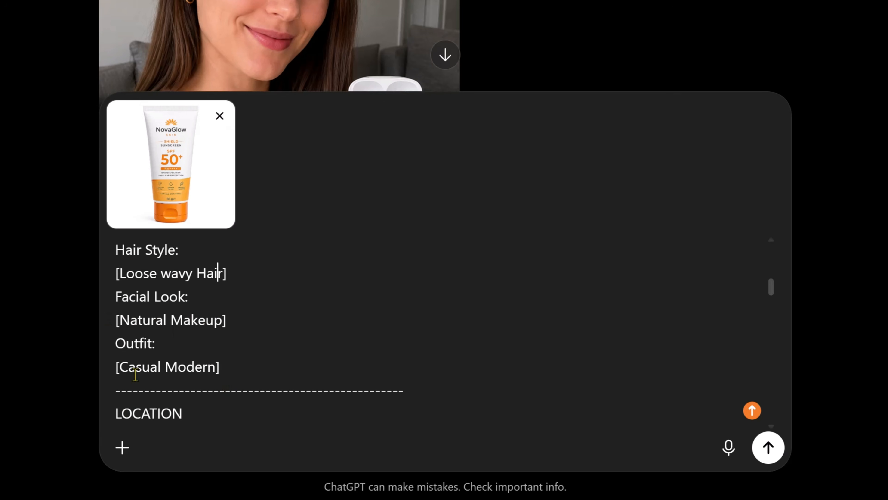
pyautogui.moveTo(216, 366); pyautogui.dragTo(116, 370)
pyautogui.write('White summer ')
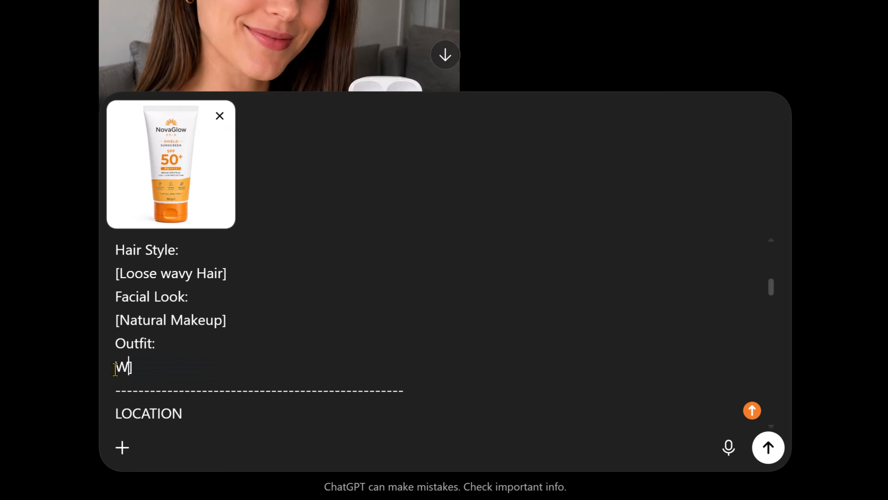
pyautogui.write('top')
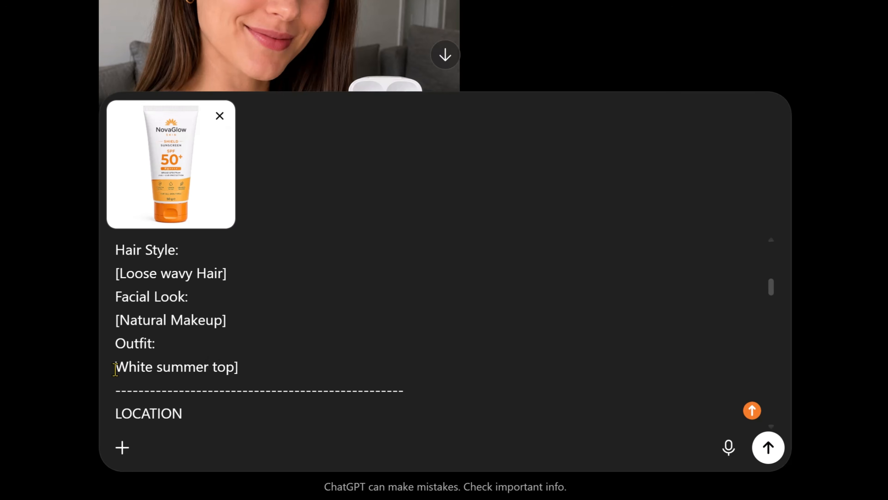
# Step: Change the environment in the prompt's location section to "outdoor"
pyautogui.scroll(-5, 323, 384)
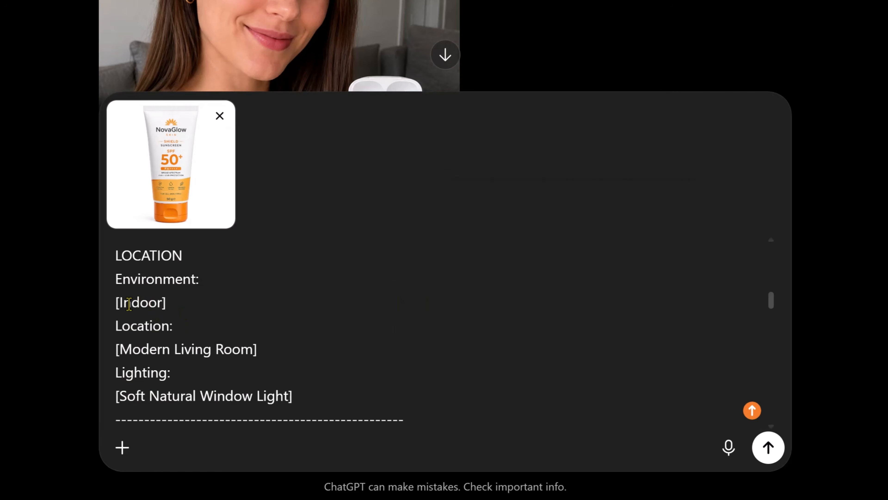
pyautogui.moveTo(162, 302); pyautogui.dragTo(121, 303)
pyautogui.write('outdoor')
pyautogui.press('Left')
pyautogui.press('Left')
pyautogui.press('Left')
pyautogui.press('Left')
pyautogui.press('Left')
pyautogui.press('Left')
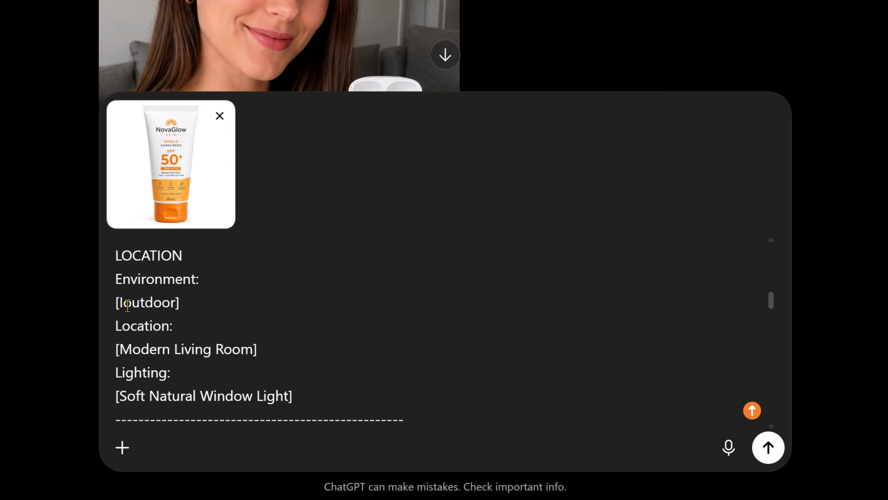
pyautogui.press('BackSpace')
pyautogui.press('BackSpace')
pyautogui.write('o')
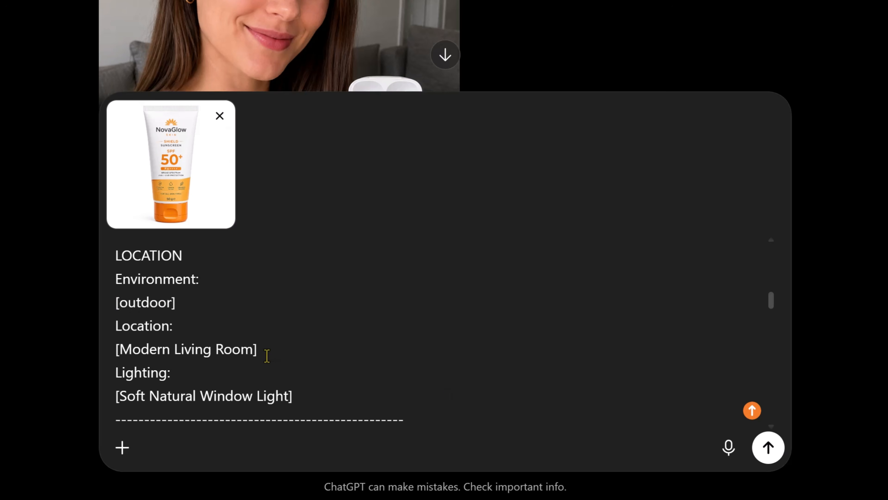
# Step: Set the location to "Sunny Beach" and the lighting to "Golden Hour Natural Sunlight" in the prompt
pyautogui.moveTo(257, 349); pyautogui.dragTo(118, 348)
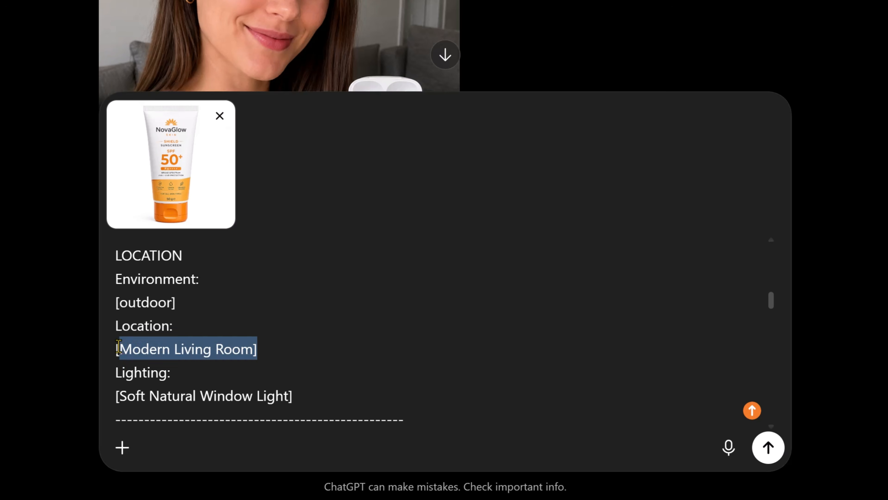
pyautogui.write('Sunny B')
pyautogui.write('each')
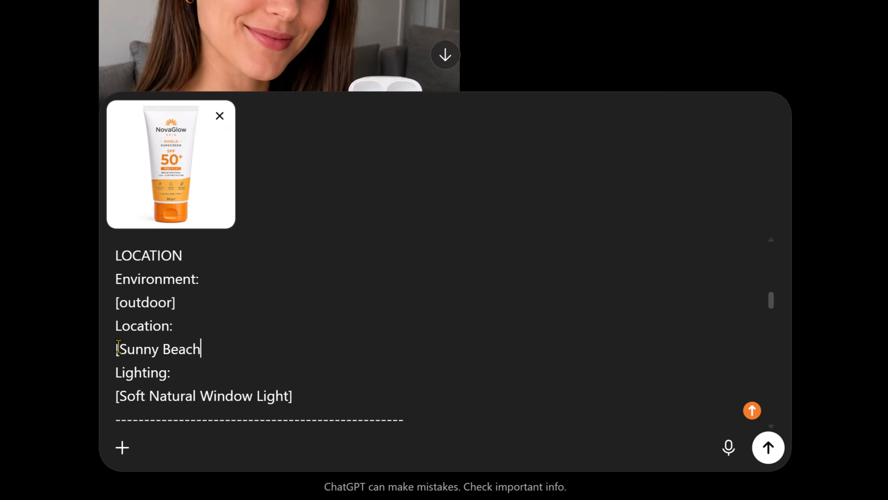
pyautogui.moveTo(289, 396); pyautogui.dragTo(119, 397)
pyautogui.write('Golden Hour Natural Sunlight')
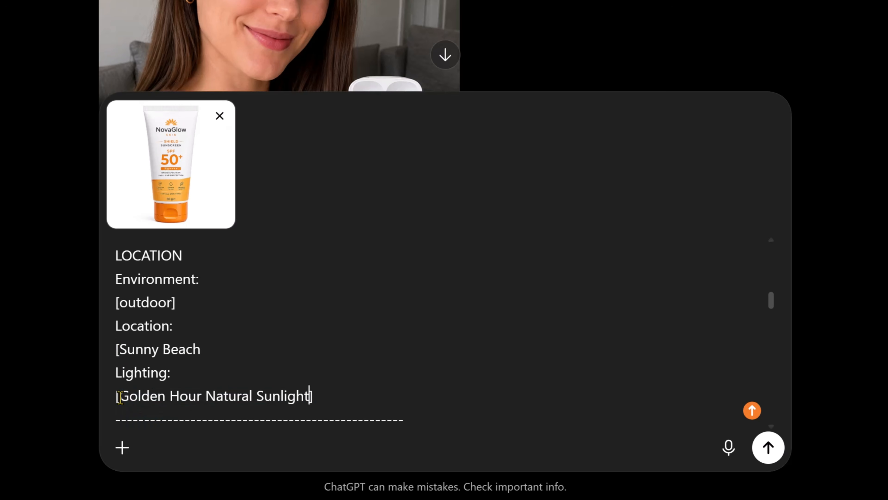
# Step: Set the pose to "Standing Naturally" and the shot type to "Waist Up" in the prompt
pyautogui.scroll(-6, 433, 415)
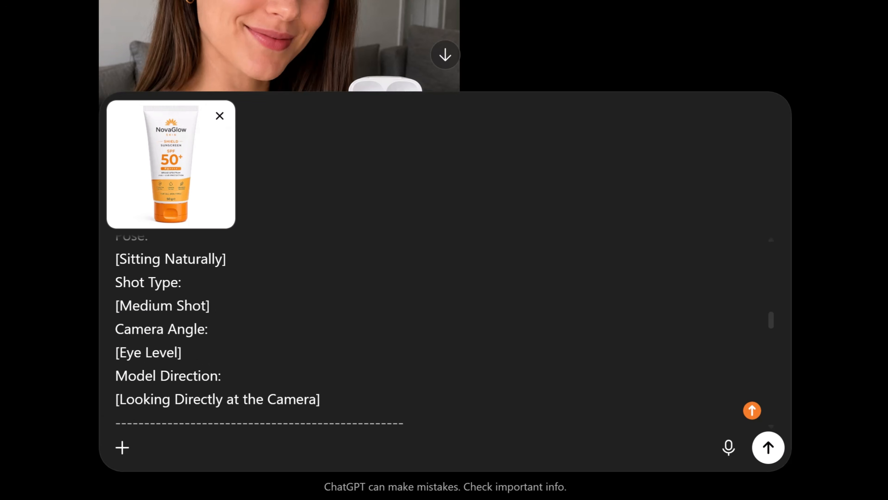
pyautogui.moveTo(161, 259); pyautogui.dragTo(117, 259)
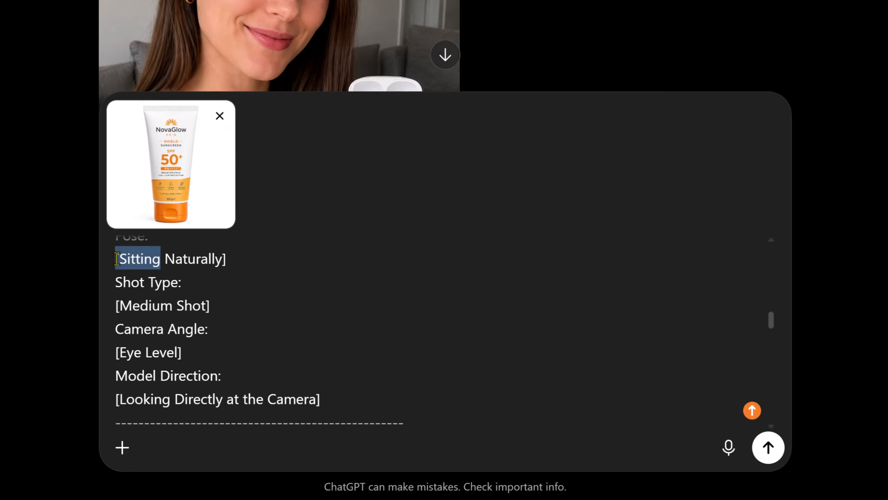
pyautogui.write('Standing')
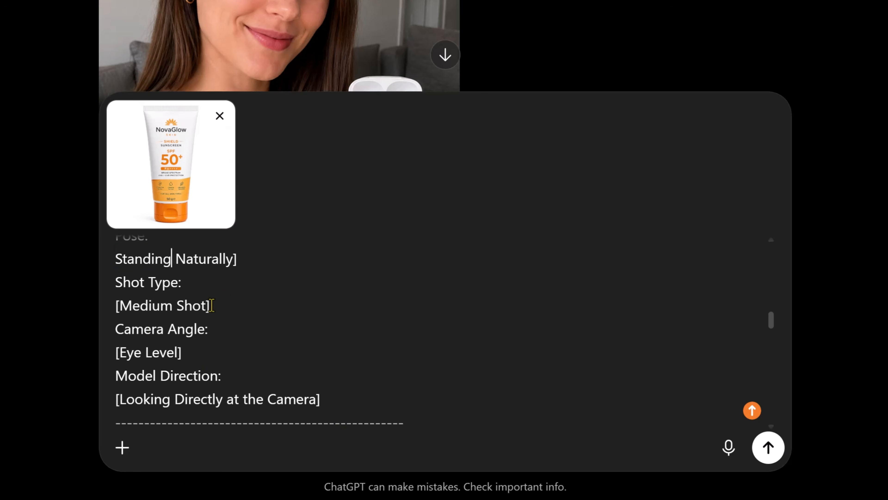
pyautogui.moveTo(209, 305); pyautogui.dragTo(118, 305)
pyautogui.write('Wa')
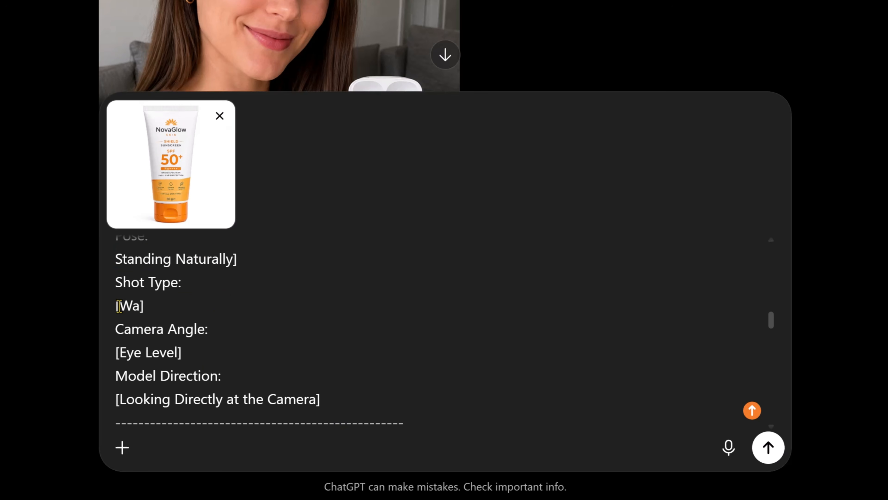
pyautogui.write('ist Up')
# Step: Replace the product action with primary action "Applying sunscreen on cheek" and secondary action "Holding the sunscreen toward camera"
pyautogui.scroll(-5, 590, 383)
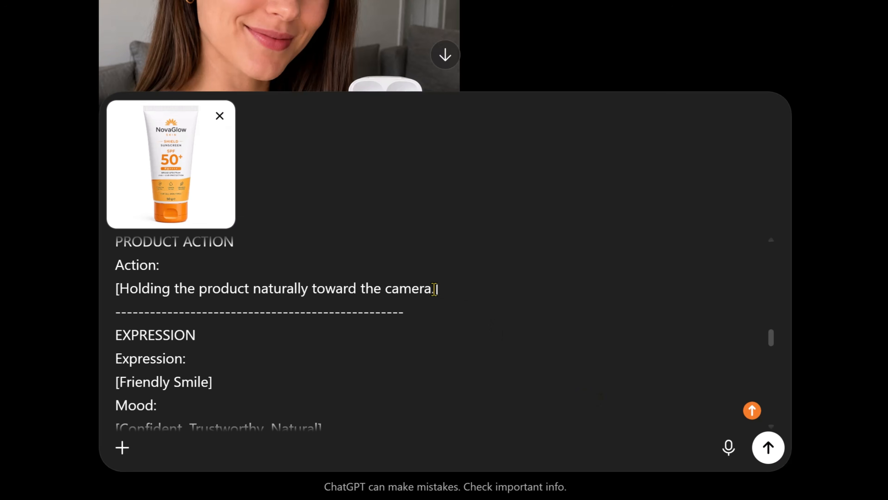
pyautogui.moveTo(434, 289); pyautogui.dragTo(115, 289)
pyautogui.write('[Primary Action: Applying sunscreen on cheek  Secondary Action: Holding the sunscreen toward camera')
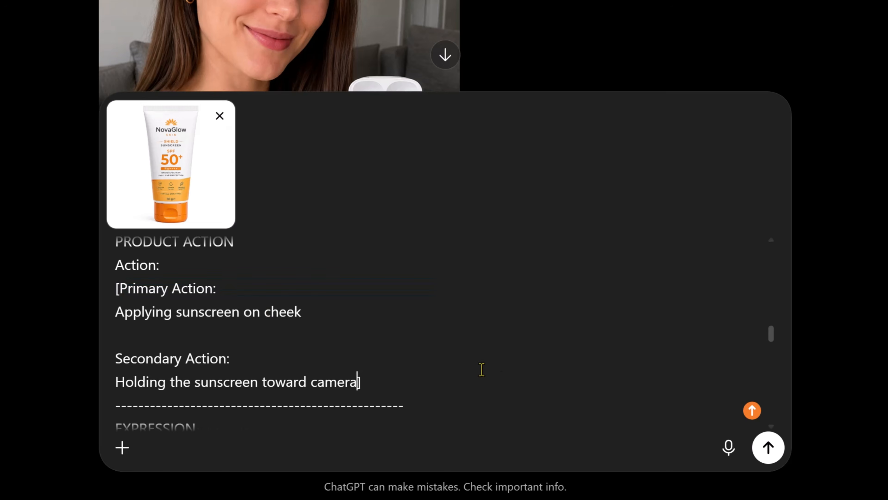
# Step: Set the expression to "Healthy Smile" and send the sunscreen prompt
pyautogui.scroll(-4, 551, 395)
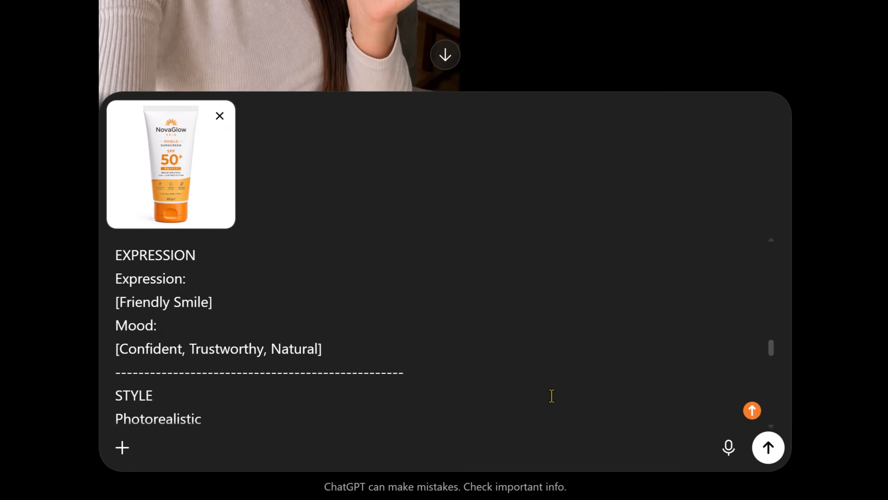
pyautogui.moveTo(171, 303); pyautogui.dragTo(113, 303)
pyautogui.write('[Healthy')
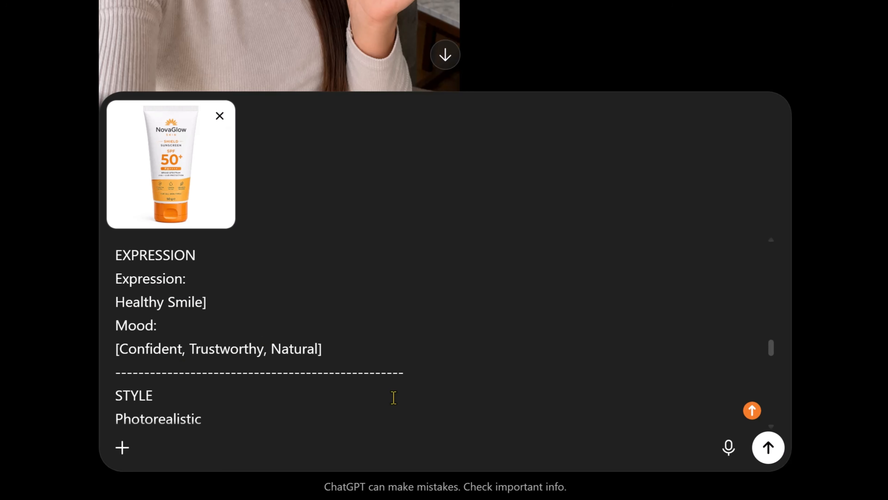
pyautogui.moveTo(773, 346); pyautogui.dragTo(665, 394)
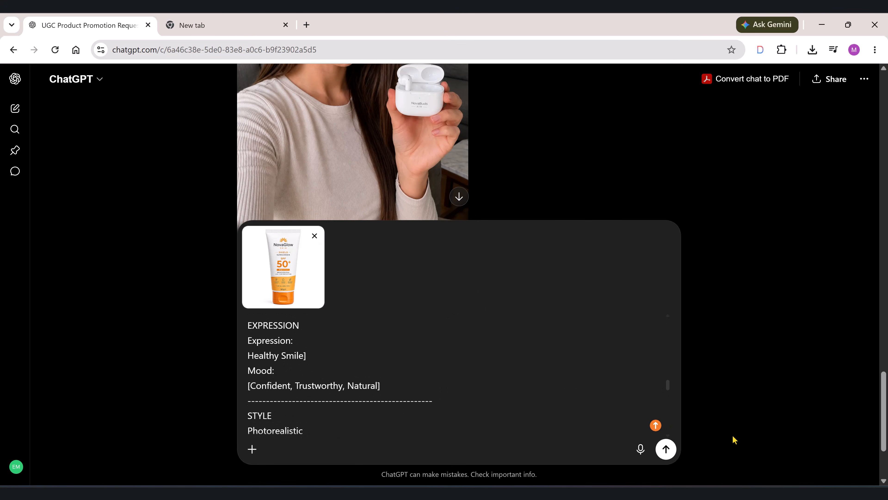
pyautogui.click(666, 449)
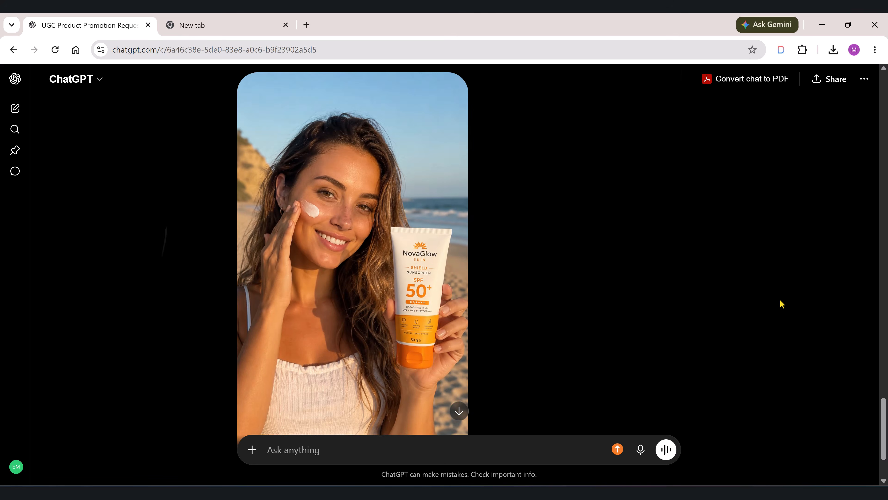
# Step: Download the generated beach sunscreen image to the UGC Ads folder as "Model Sunscrine"
pyautogui.click(366, 245)
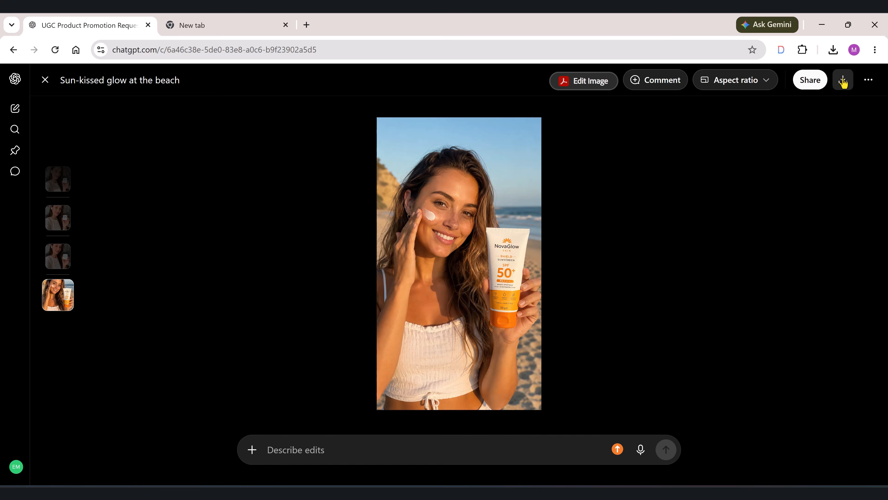
pyautogui.click(843, 81)
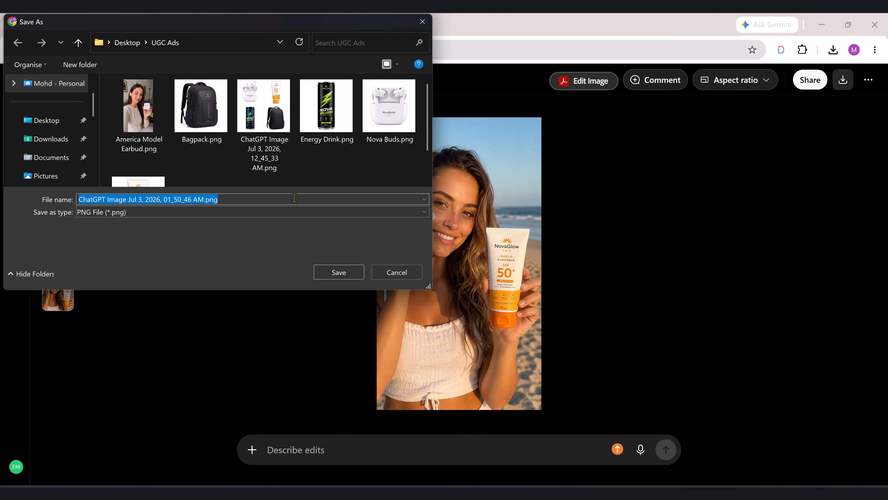
pyautogui.press('BackSpace')
pyautogui.write('Model S')
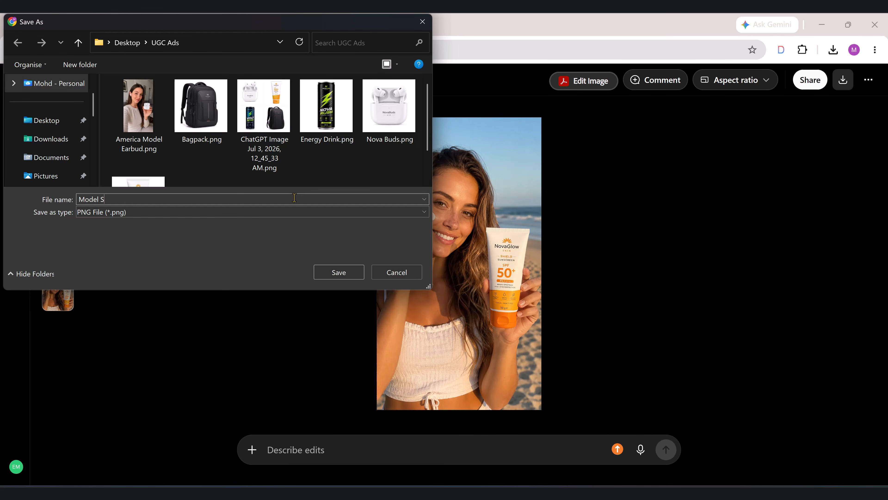
pyautogui.write('unscrine')
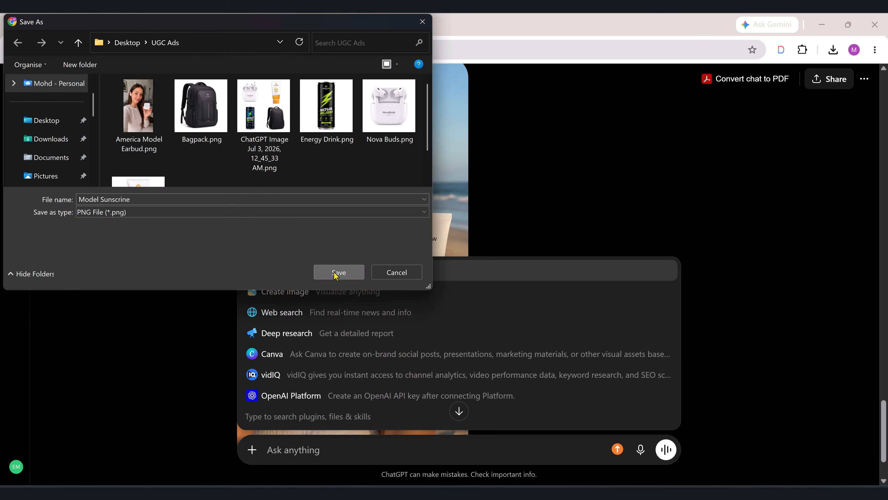
pyautogui.click(337, 272)
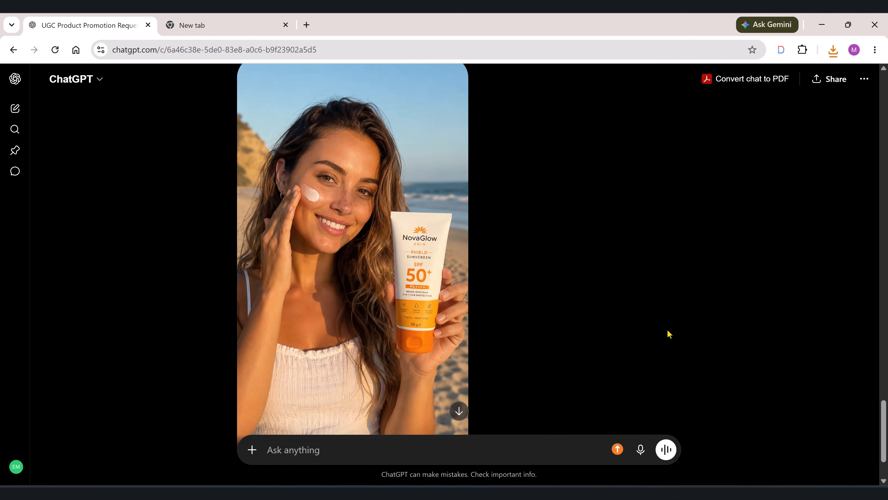
# Step: Paste the master image prompt into the message box again and attach Energy Drink.png from the UGC Ads folder
pyautogui.scroll(-3, 669, 333)
pyautogui.hotkey('ctrl', 'v')
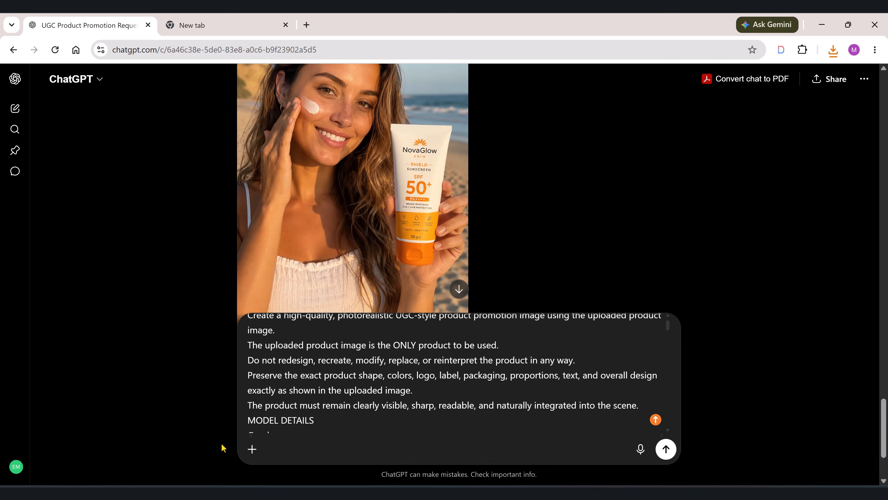
pyautogui.click(252, 449)
pyautogui.click(241, 278)
pyautogui.click(324, 110)
pyautogui.click(334, 272)
# Step: In the model details, set the gender to Male, the age to 28, the nationality to American and the skin tone to Medium
pyautogui.scroll(-2, 287, 392)
pyautogui.moveTo(280, 368); pyautogui.dragTo(250, 362)
pyautogui.write('Male')
pyautogui.scroll(-2, 290, 433)
pyautogui.write('American')
pyautogui.moveTo(268, 392); pyautogui.dragTo(247, 392)
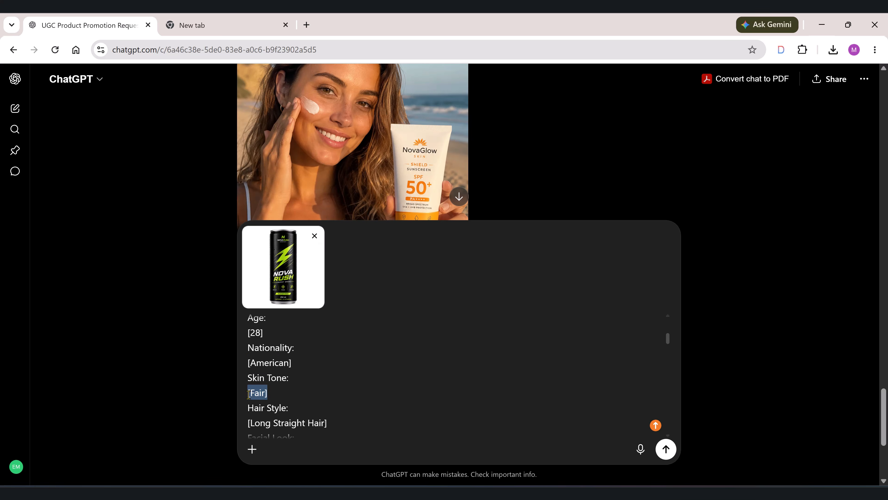
pyautogui.write('Medium')
# Step: Set the hair style to "Short Textured Hair" and the facial look to "Light Beard" in the energy drink prompt
pyautogui.scroll(-10, 265, 385)
pyautogui.scroll(2, 266, 384)
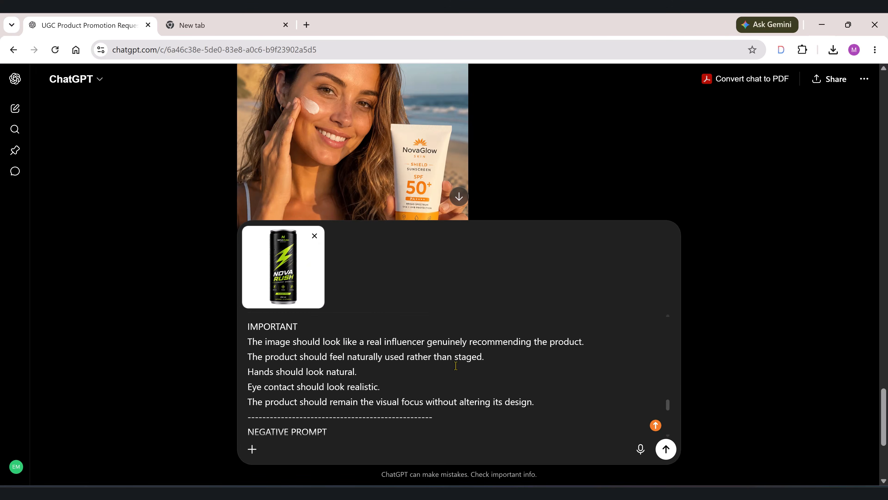
pyautogui.moveTo(316, 363); pyautogui.dragTo(248, 364)
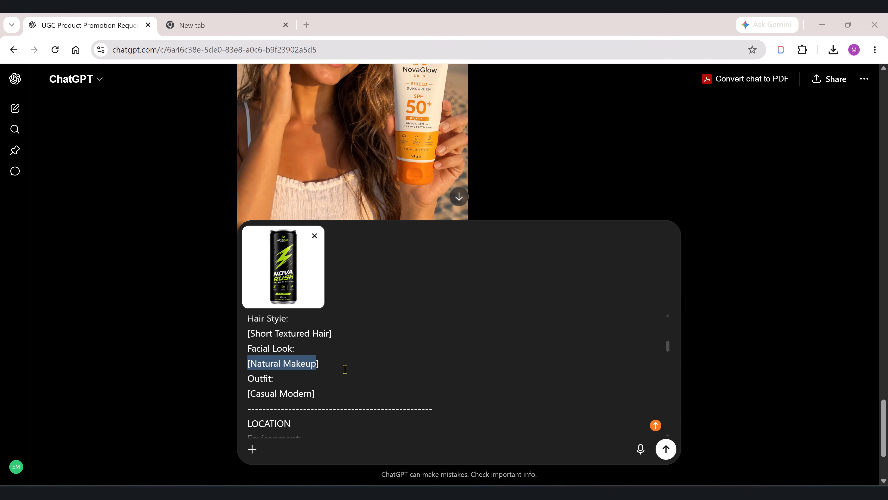
pyautogui.write('[Light Beard')
# Step: Set the outfit to "Athletic Sports T-shirt" and send the completed energy drink prompt
pyautogui.moveTo(312, 392); pyautogui.dragTo(249, 393)
pyautogui.write('[Light Beard')
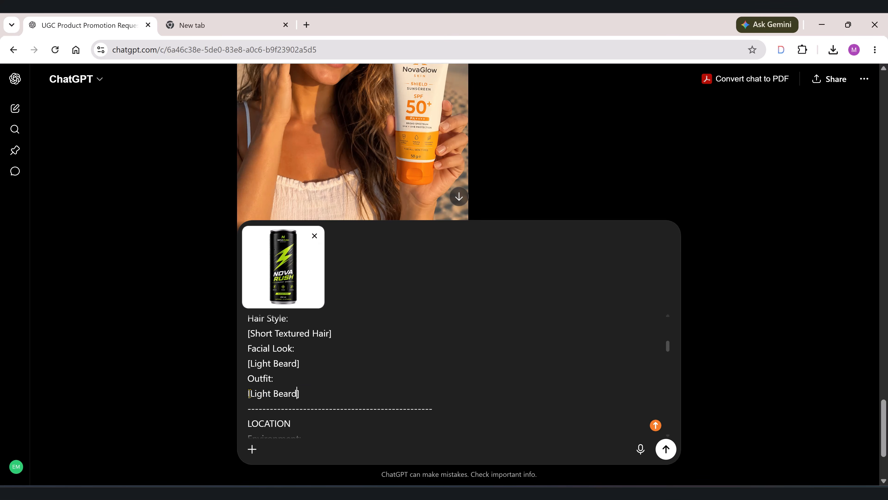
pyautogui.press('BackSpace')
pyautogui.press('BackSpace')
pyautogui.press('BackSpace')
pyautogui.press('BackSpace')
pyautogui.press('BackSpace')
pyautogui.press('BackSpace')
pyautogui.press('BackSpace')
pyautogui.press('BackSpace')
pyautogui.press('BackSpace')
pyautogui.press('BackSpace')
pyautogui.press('BackSpace')
pyautogui.write('Athletic Sports T-shirt')
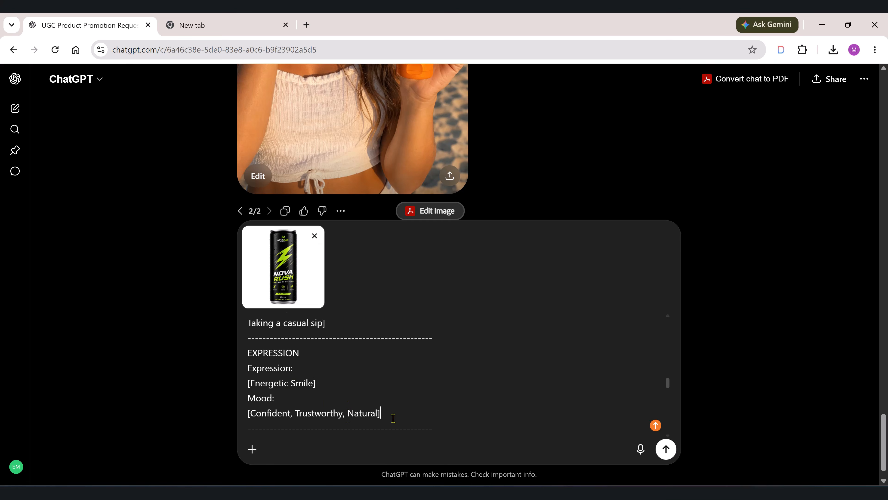
pyautogui.moveTo(668, 382); pyautogui.dragTo(668, 433)
pyautogui.click(666, 449)
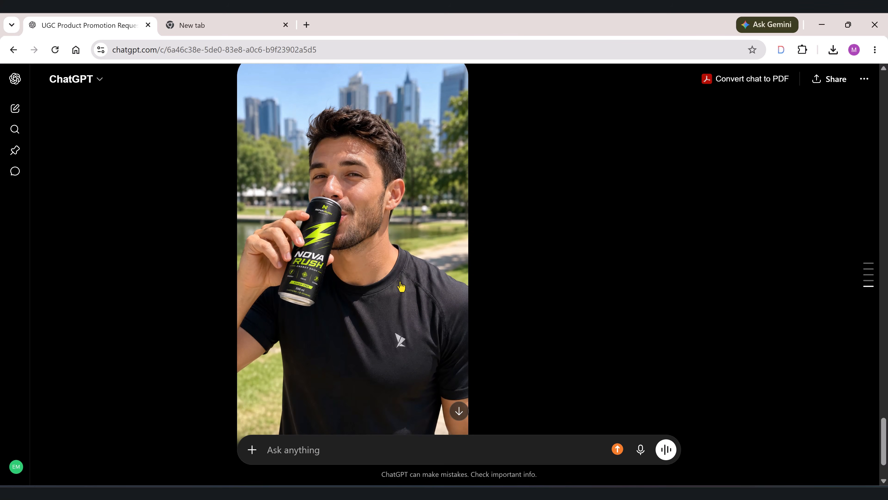
# Step: Download the generated energy drink image to the UGC Ads folder as "Male Mode; Energy drink"
pyautogui.click(400, 282)
pyautogui.click(842, 80)
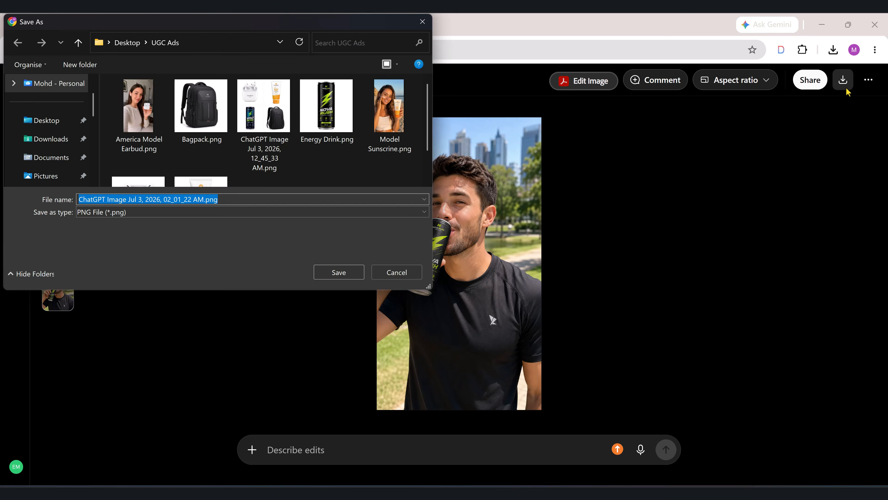
pyautogui.press('BackSpace')
pyautogui.write('Male Mode; Energy drink')
pyautogui.click(340, 275)
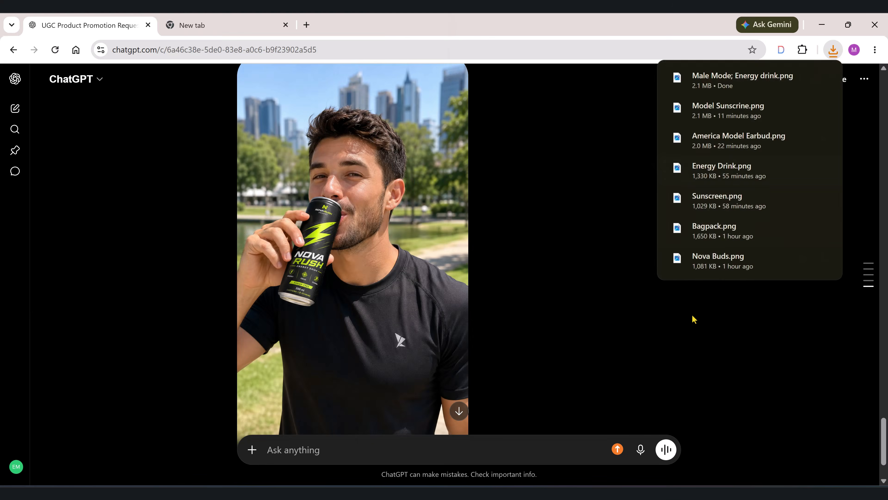
# Step: Paste the master image prompt into the message box for another product image
pyautogui.scroll(-3, 669, 363)
pyautogui.click(341, 447)
pyautogui.hotkey('ctrl', 'v')
# Step: Set the age to 25 and the nationality to American in the newly pasted prompt's model details
pyautogui.scroll(-2, 468, 409)
pyautogui.click(468, 409)
pyautogui.scroll(-1, 353, 402)
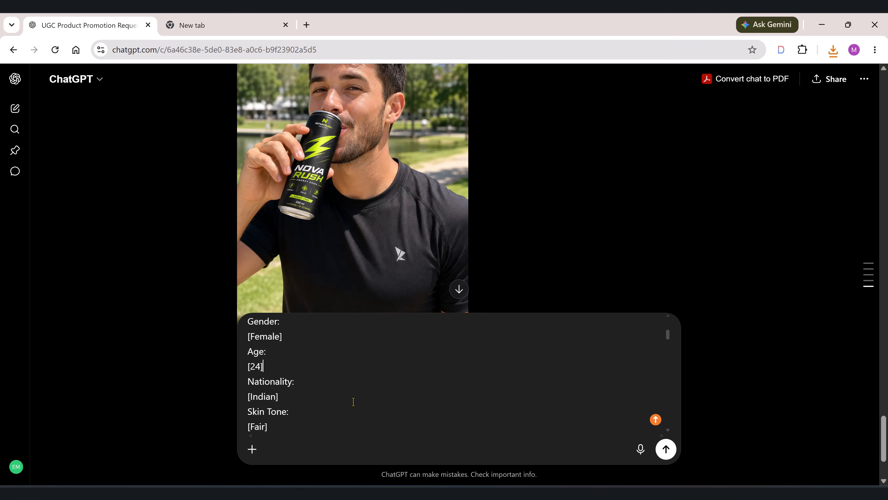
pyautogui.moveTo(279, 396); pyautogui.dragTo(251, 396)
pyautogui.write('American]')
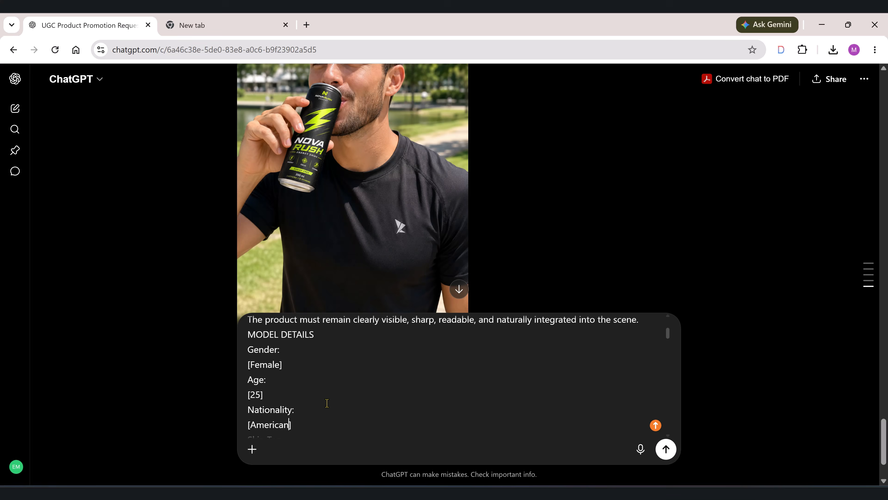
# Step: Set the nationality to Russian and the hair to "Long Blonde Hair" in the prompt's model details
pyautogui.moveTo(289, 425); pyautogui.dragTo(249, 424)
pyautogui.write('Russian')
pyautogui.scroll(-2, 364, 411)
pyautogui.moveTo(324, 372); pyautogui.dragTo(249, 371)
pyautogui.write('Long Blonde Hair')
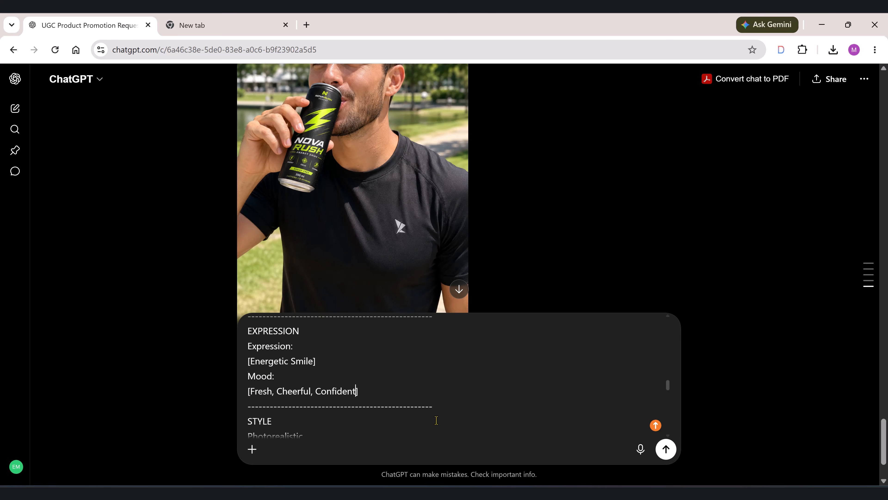
# Step: Attach Energy Drink.png from the UGC Ads folder to the prompt and send it
pyautogui.moveTo(668, 384); pyautogui.dragTo(668, 430)
pyautogui.click(253, 450)
pyautogui.click(257, 145)
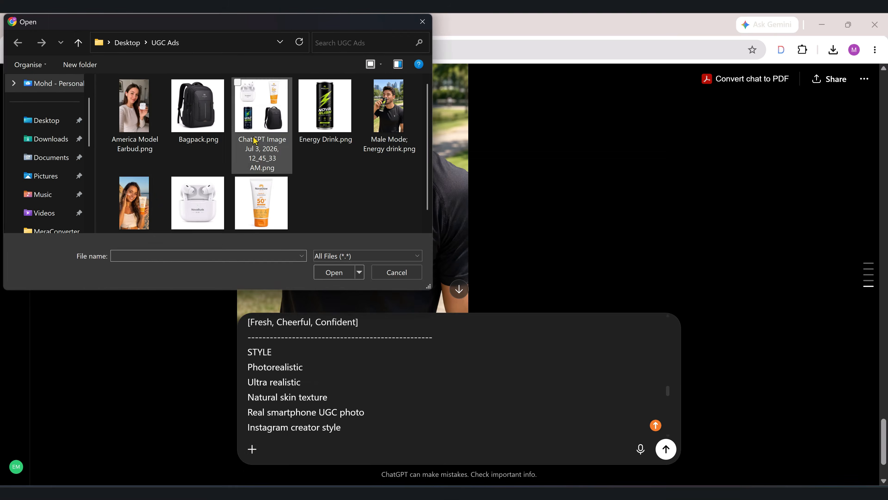
pyautogui.doubleClick(325, 107)
pyautogui.click(666, 448)
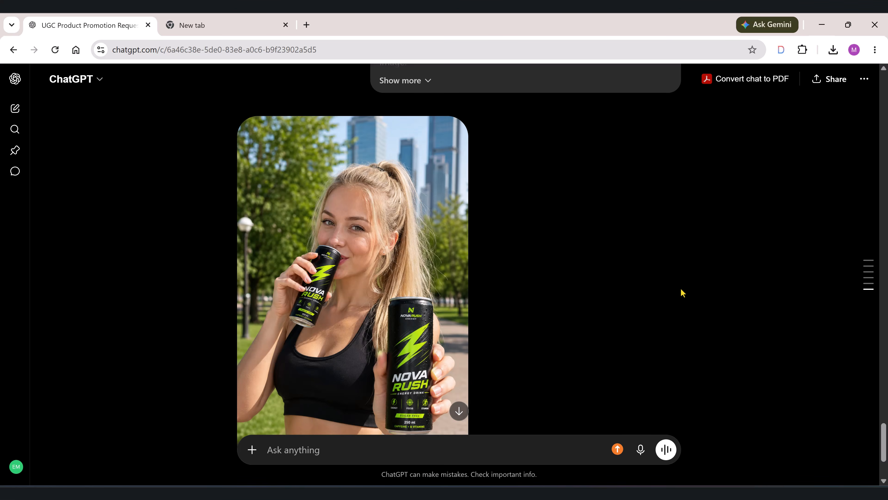
# Step: Compare the blonde model's energy drink image with the male version, and download the blonde model's image under its default name
pyautogui.scroll(-2, 683, 293)
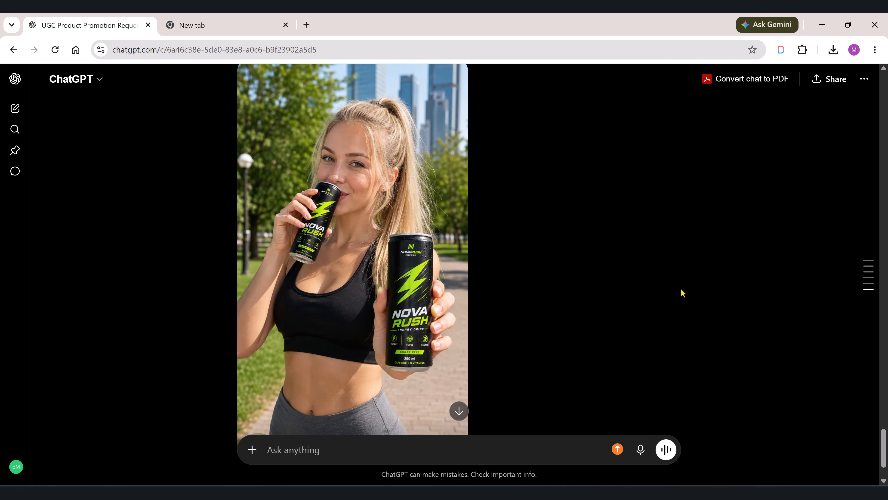
pyautogui.scroll(15, 716, 201)
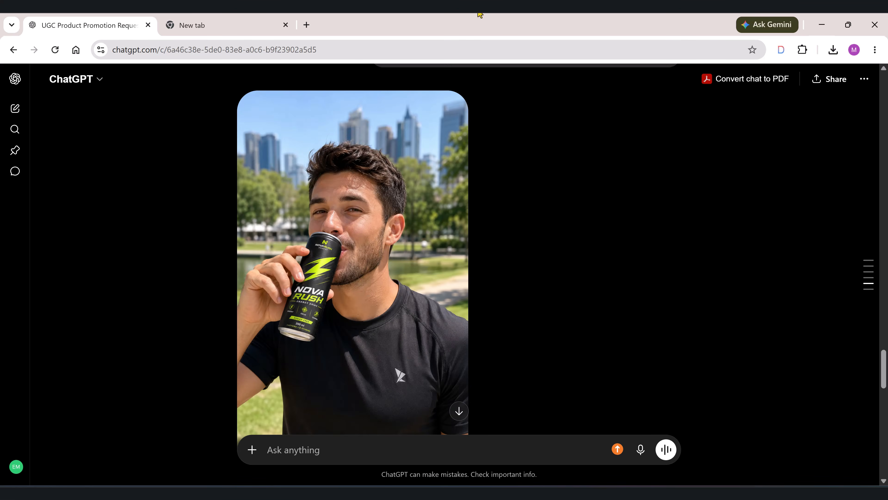
pyautogui.scroll(-9, 673, 189)
pyautogui.scroll(-8, 674, 189)
pyautogui.scroll(1, 674, 189)
pyautogui.click(432, 204)
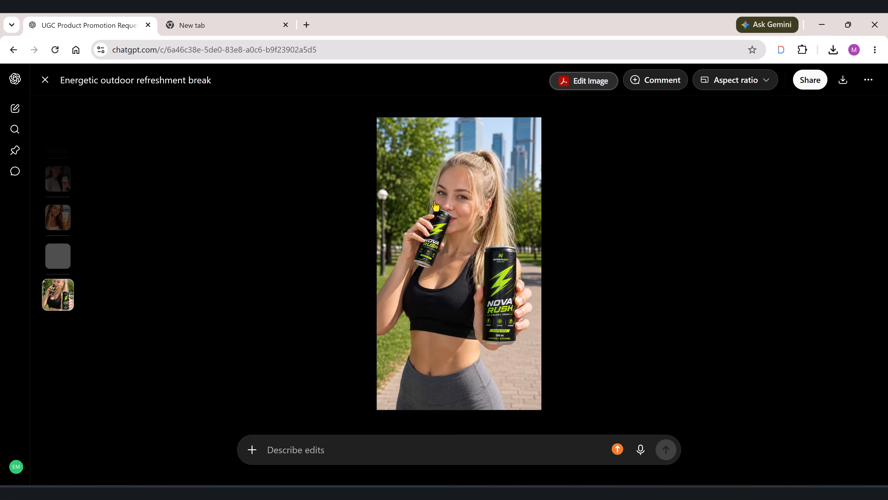
pyautogui.click(844, 82)
pyautogui.press('Return')
pyautogui.press('Escape')
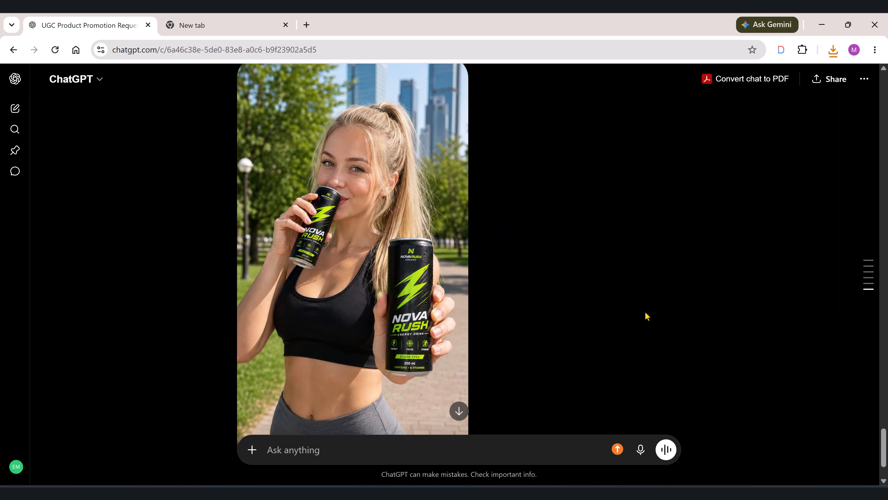
# Step: Review the previously generated product images one by one in the enlarged image view
pyautogui.click(409, 228)
pyautogui.click(58, 257)
pyautogui.click(58, 258)
pyautogui.click(57, 258)
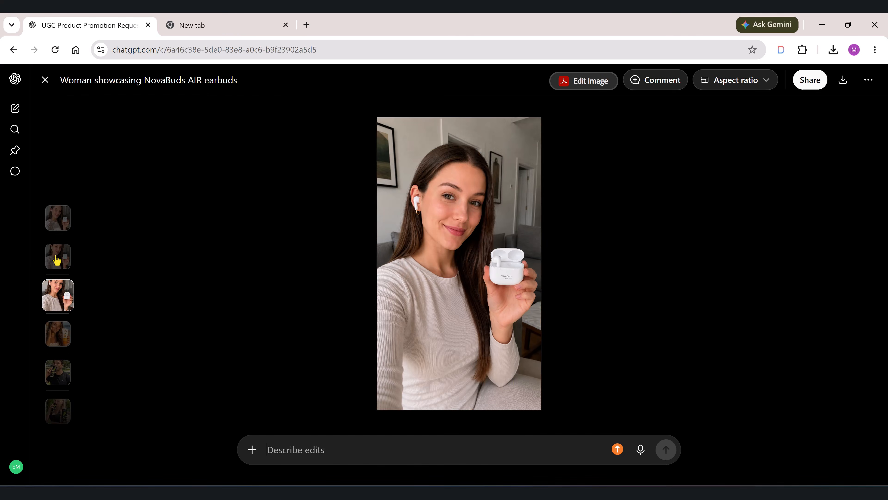
pyautogui.click(58, 257)
pyautogui.click(59, 407)
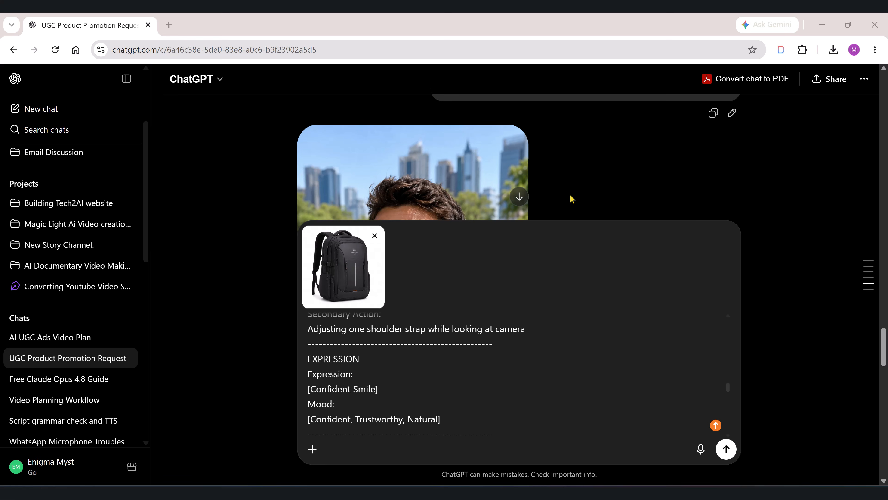
# Step: Send the backpack prompt with its attached product image and download the generated picture to the UGC Ads folder as "bagpack"
pyautogui.click(725, 449)
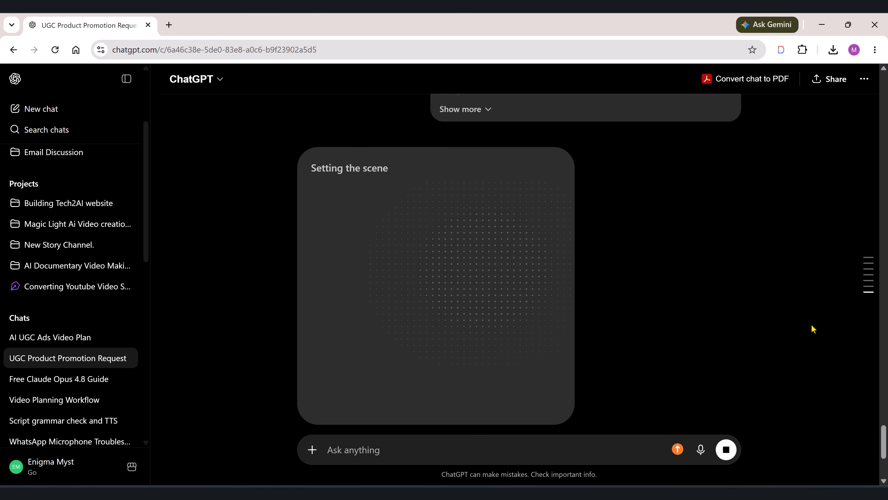
pyautogui.click(452, 263)
pyautogui.click(843, 80)
pyautogui.write('b')
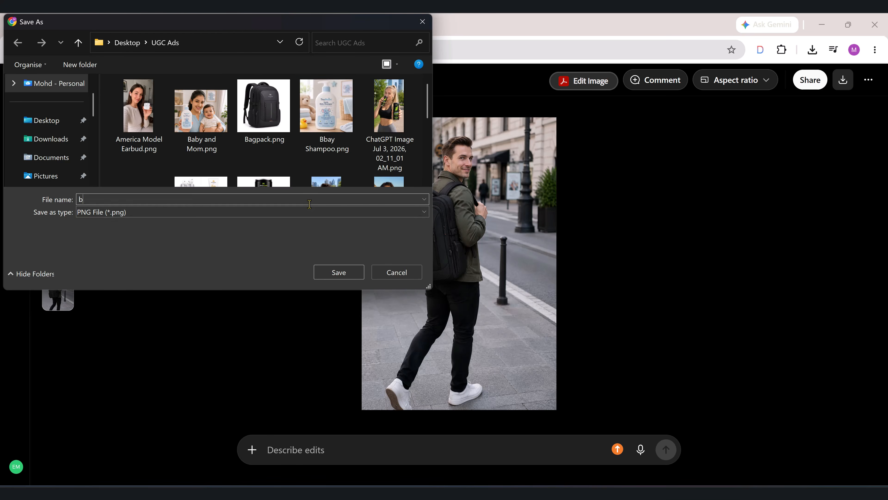
pyautogui.write('agpack')
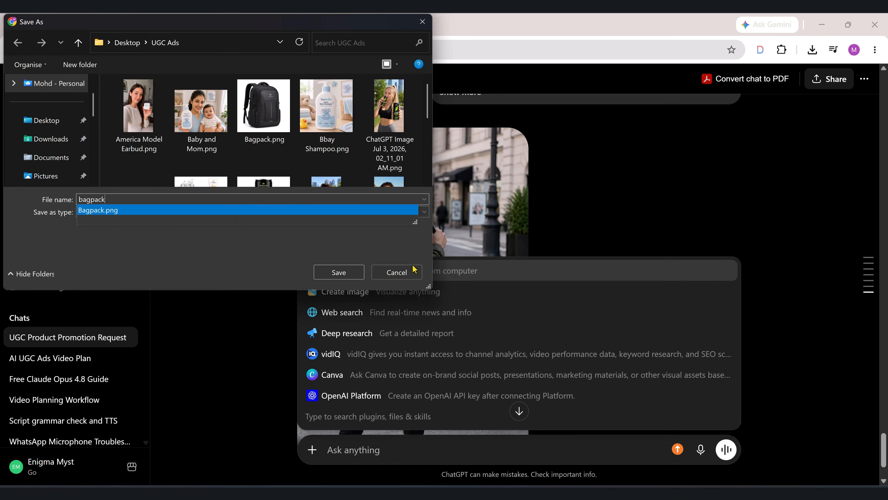
pyautogui.press('Return')
pyautogui.moveTo(882, 445); pyautogui.dragTo(879, 449)
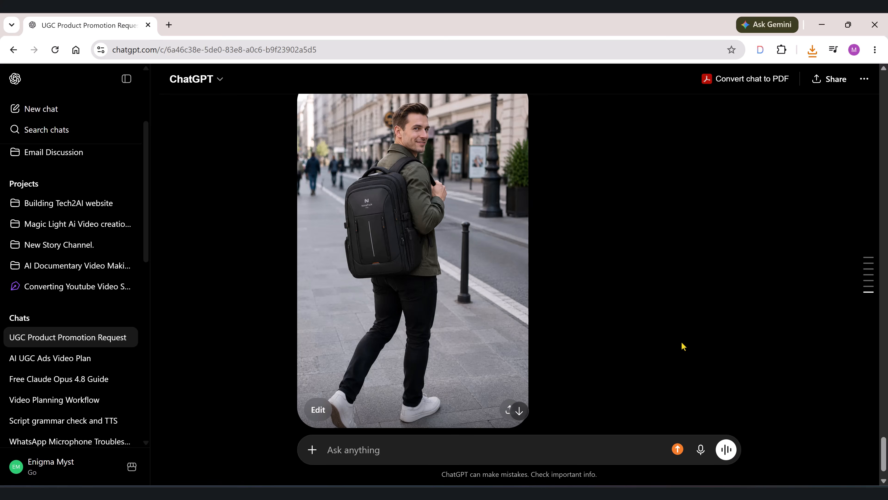
# Step: Search Google for "google flow" in a new browser tab
pyautogui.click(168, 25)
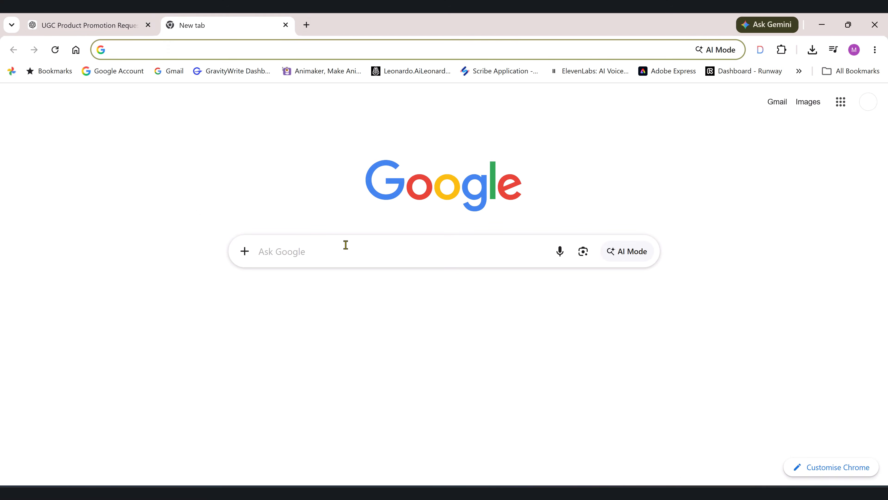
pyautogui.click(335, 252)
pyautogui.write('f')
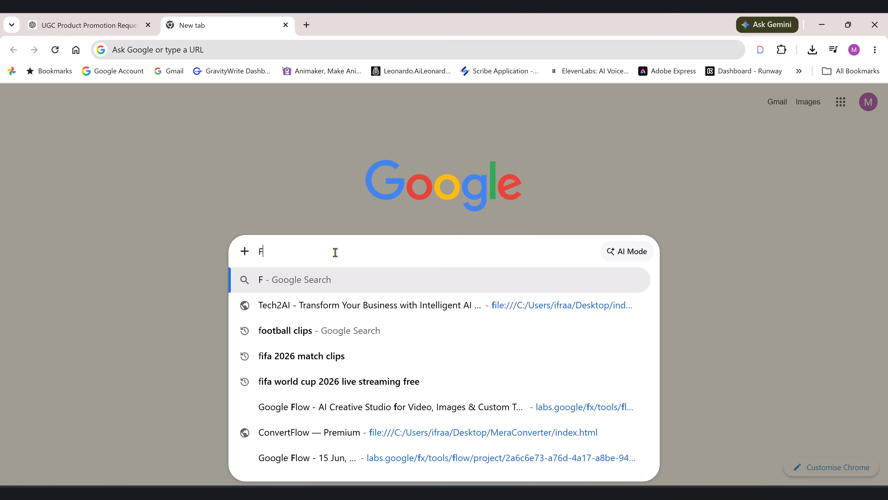
pyautogui.press('Escape')
pyautogui.write('google')
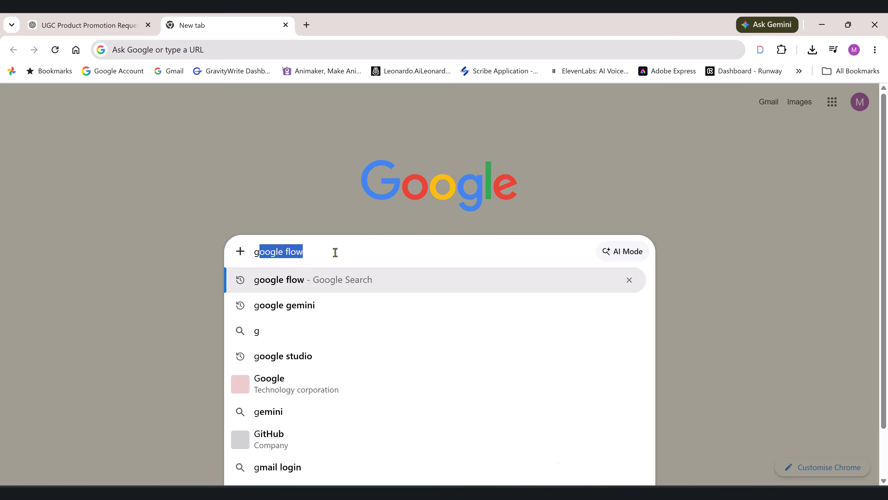
pyautogui.click(326, 280)
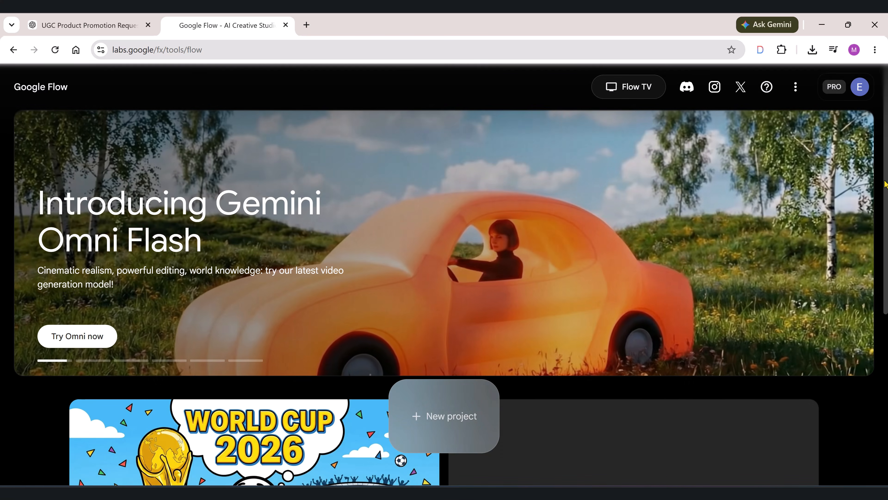
# Step: Create a new project in Google Flow and dismiss the introductory announcements
pyautogui.moveTo(885, 180); pyautogui.dragTo(885, 209)
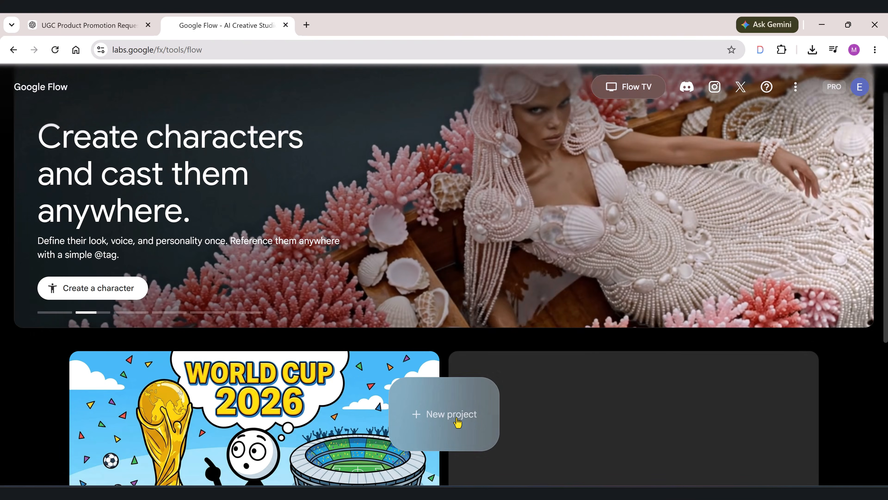
pyautogui.click(454, 418)
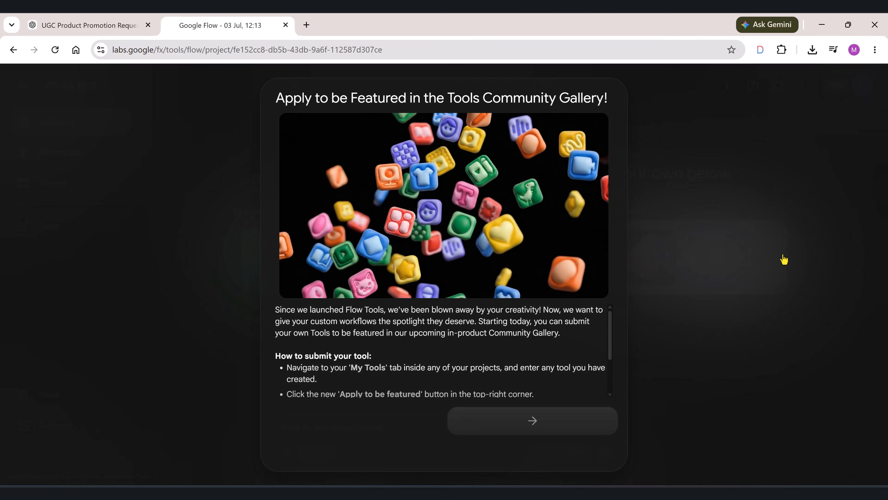
pyautogui.click(533, 421)
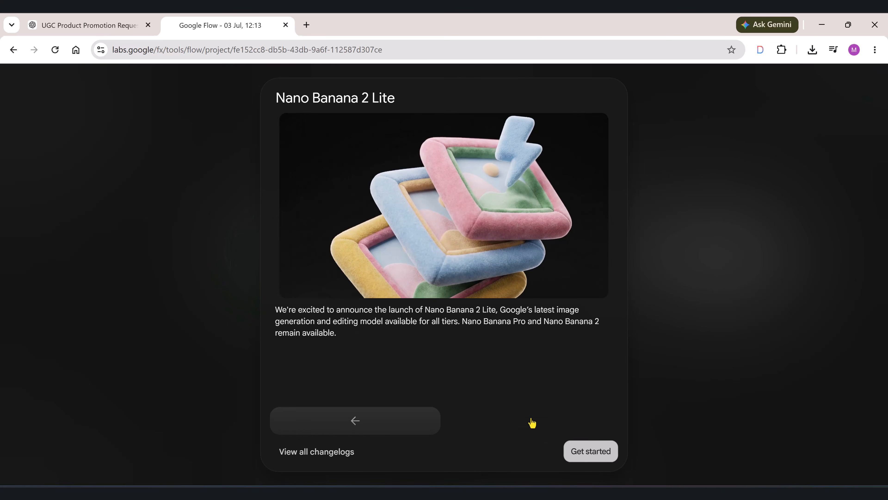
pyautogui.click(591, 451)
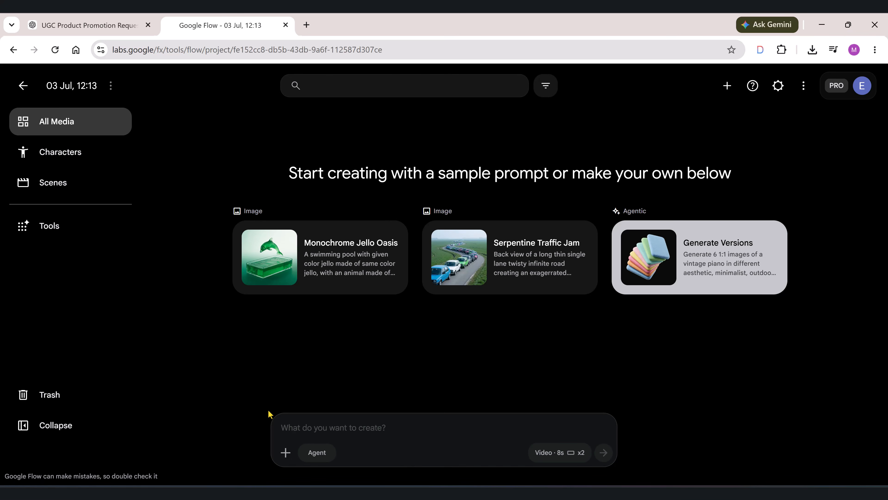
# Step: Upload Model Sunscrine.png from the UGC Ads folder and add it to the project's prompt
pyautogui.click(285, 452)
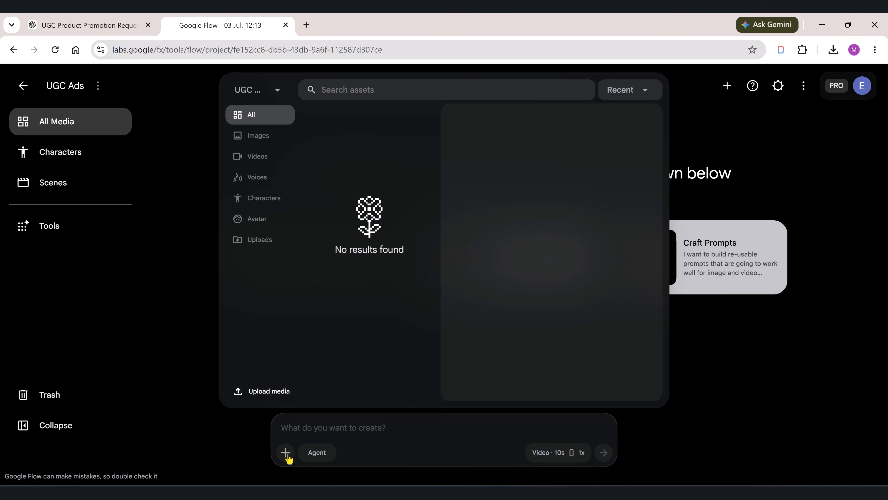
pyautogui.click(261, 397)
pyautogui.scroll(-3, 262, 163)
pyautogui.click(198, 195)
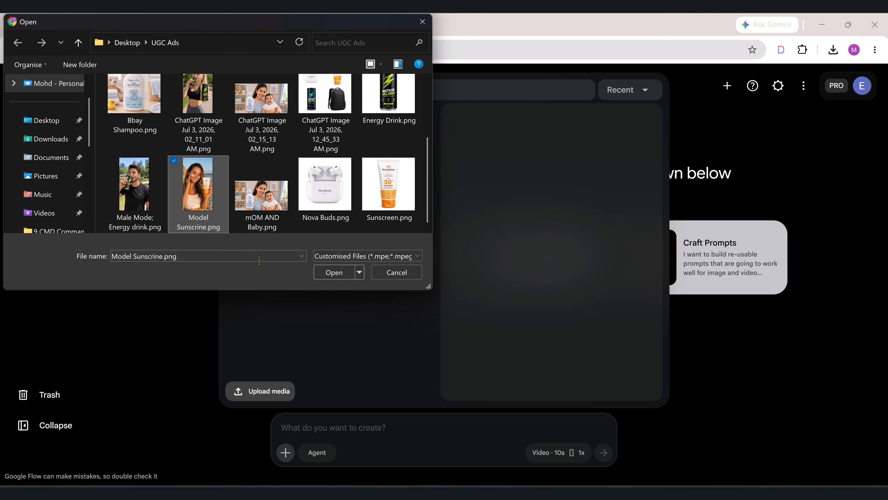
pyautogui.click(334, 273)
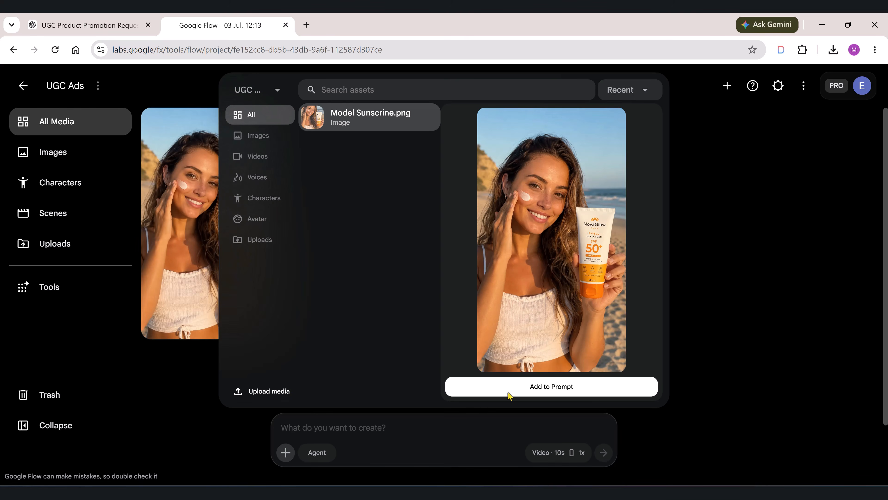
pyautogui.click(551, 387)
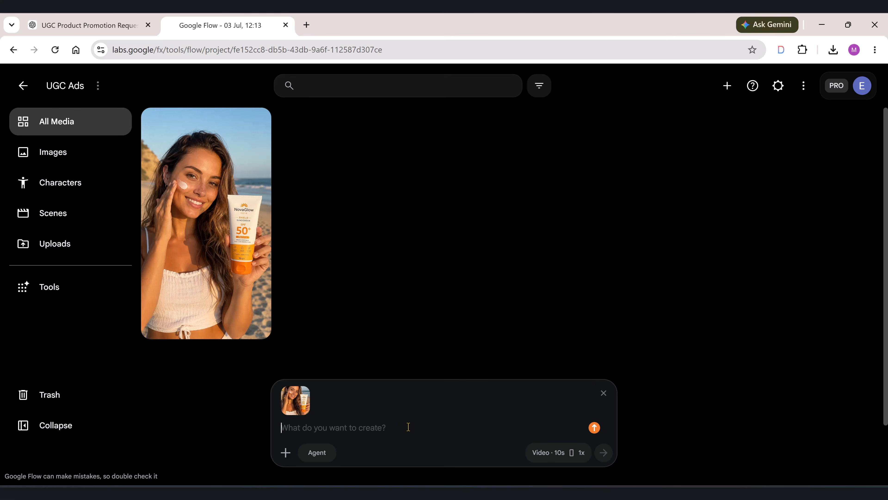
# Step: Configure video generation with a 9:16 aspect ratio, the Omni Flash model and a single output (1x)
pyautogui.click(582, 453)
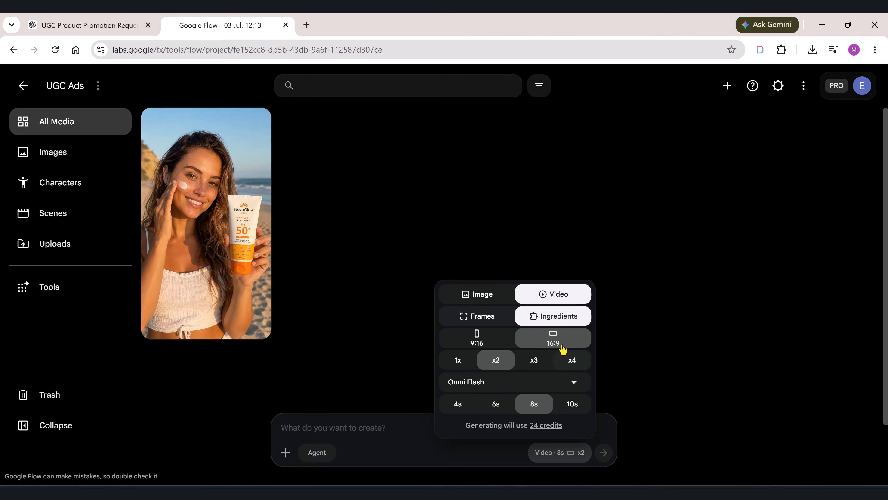
pyautogui.click(477, 340)
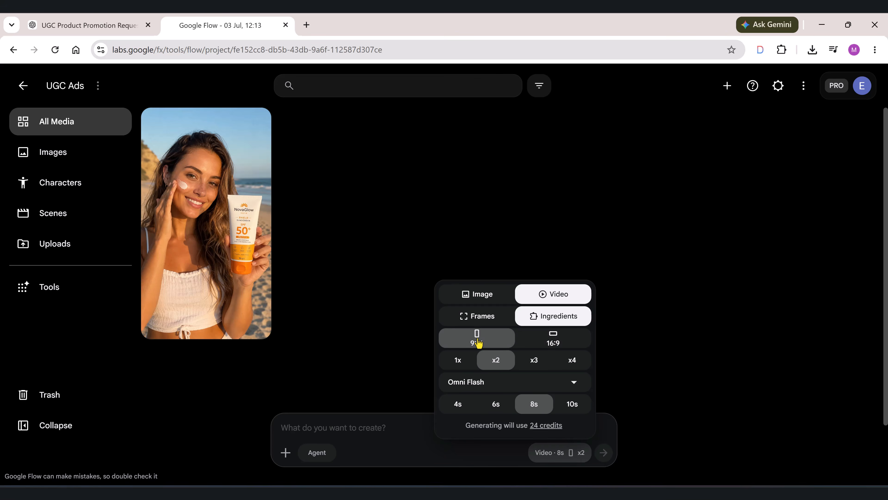
pyautogui.click(452, 364)
pyautogui.click(581, 386)
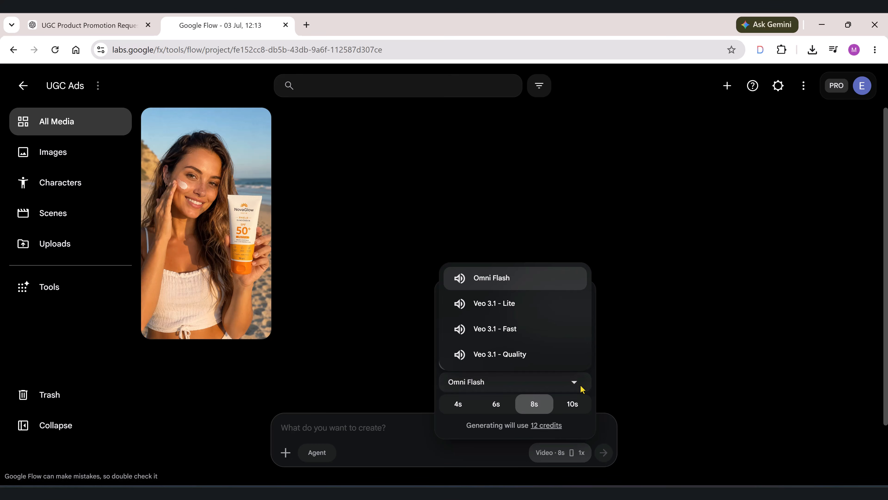
pyautogui.click(509, 286)
pyautogui.click(493, 360)
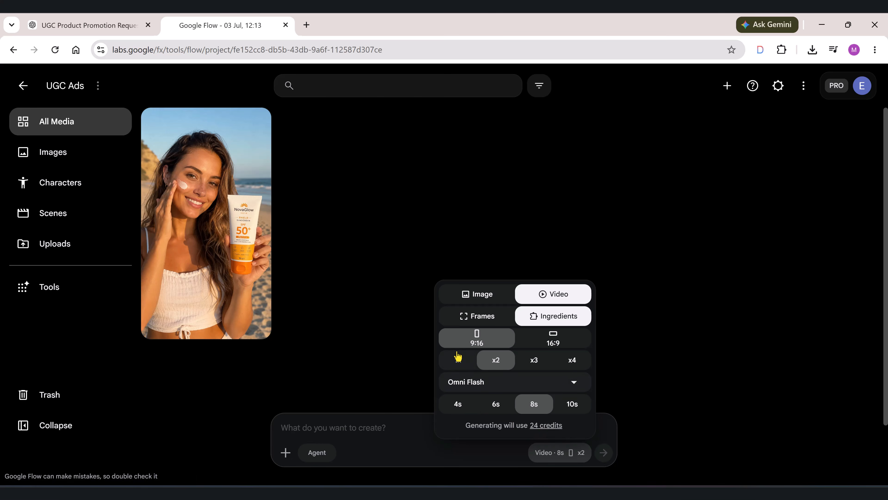
pyautogui.click(456, 361)
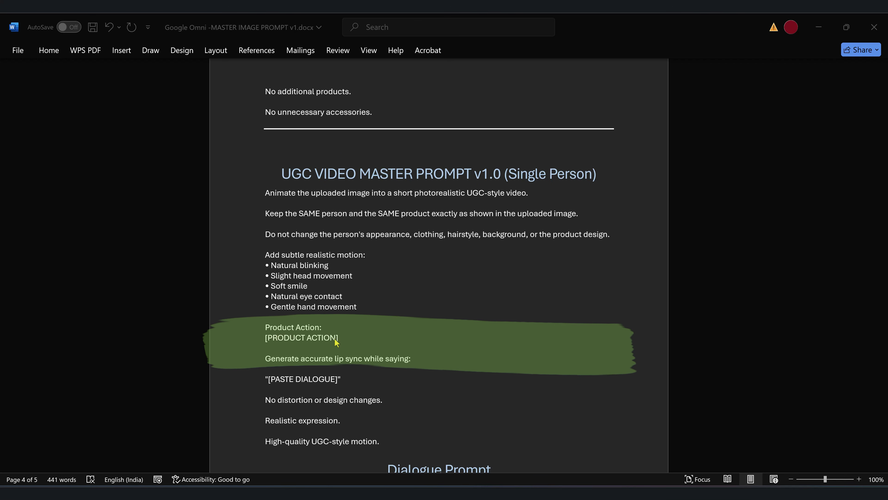
# Step: In Word, replace [PRODUCT ACTION] with "Product Action: Apply a small amount of sunscreen to the cheek while naturally showing the product label to the camera."
pyautogui.click(333, 339)
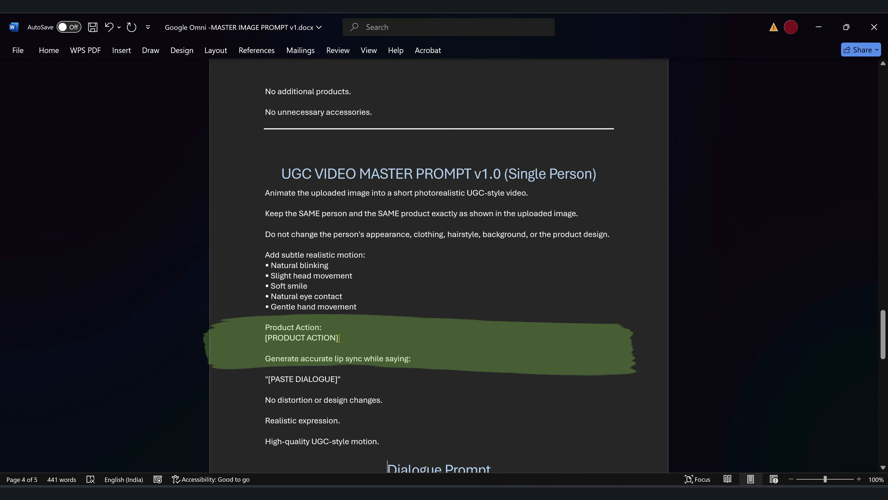
pyautogui.moveTo(335, 339); pyautogui.dragTo(270, 340)
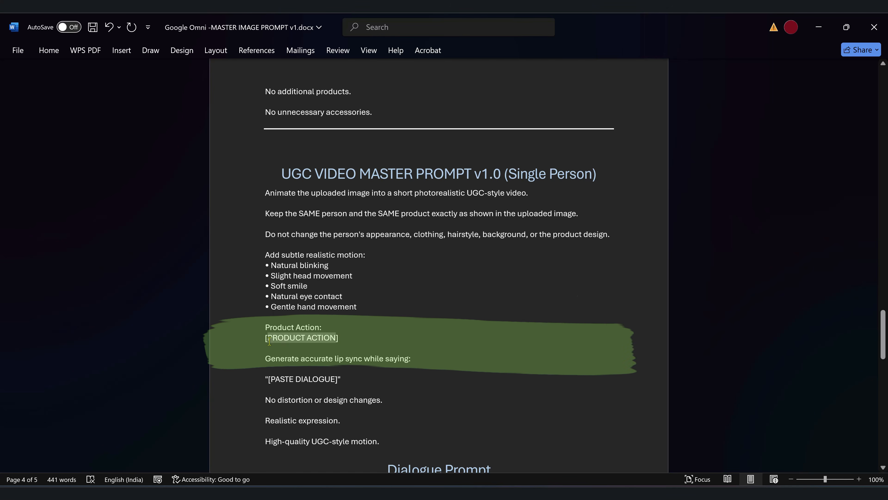
pyautogui.write('Product Action: Apply a small amount of sunscreen to the cheek while naturally showing the product label to the camera.')
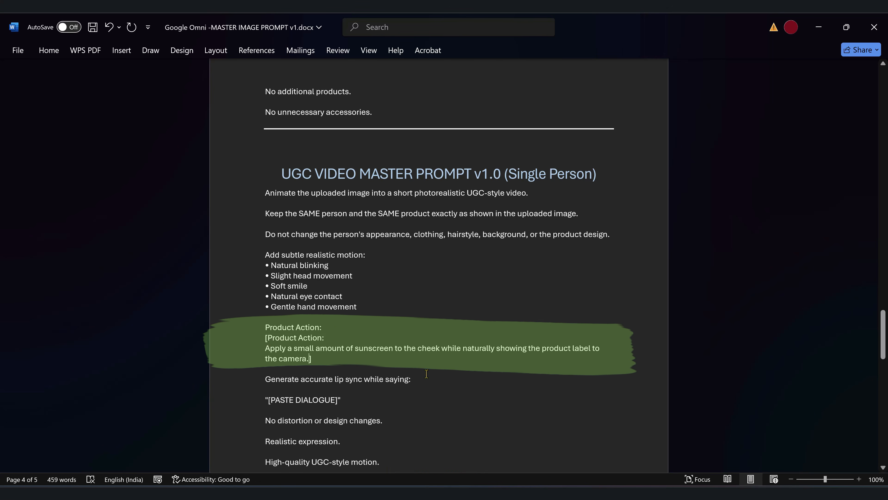
# Step: Move the opening square bracket from before the inserted "Product Action:" line to directly before "Apply"
pyautogui.click(269, 340)
pyautogui.press('BackSpace')
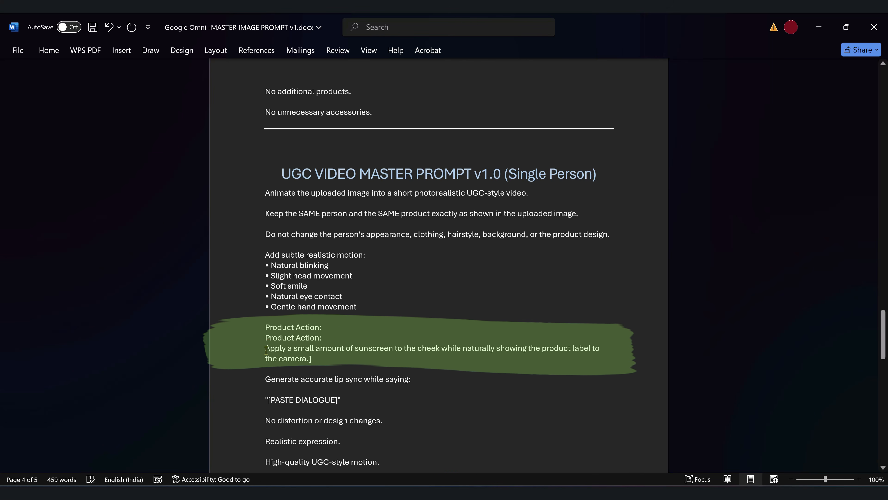
pyautogui.click(266, 348)
pyautogui.write('[')
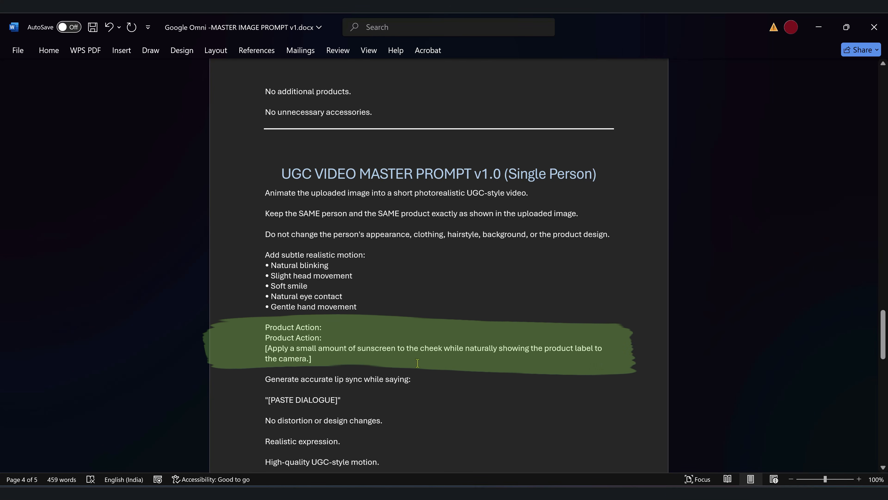
# Step: Copy the full Dialogue Prompt text from the Word document, from "You are a professional UGC script writer." to "Do not add quotation marks."
pyautogui.scroll(-3, 528, 379)
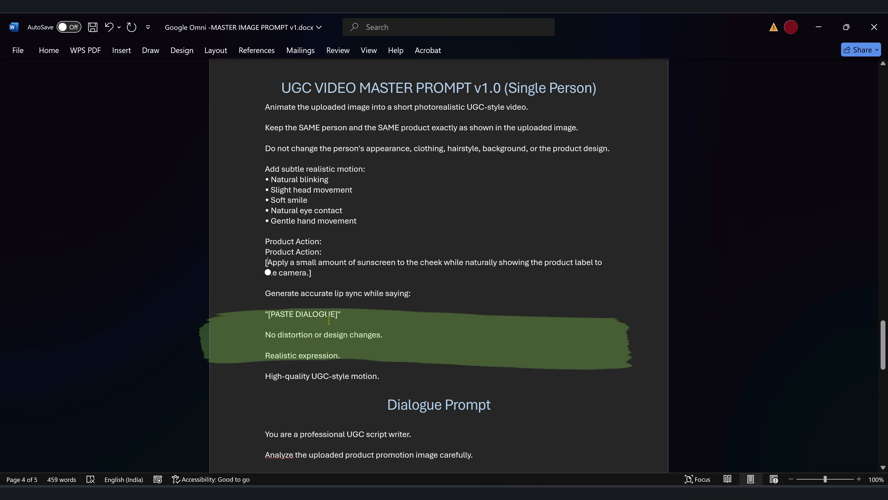
pyautogui.moveTo(269, 313); pyautogui.dragTo(339, 314)
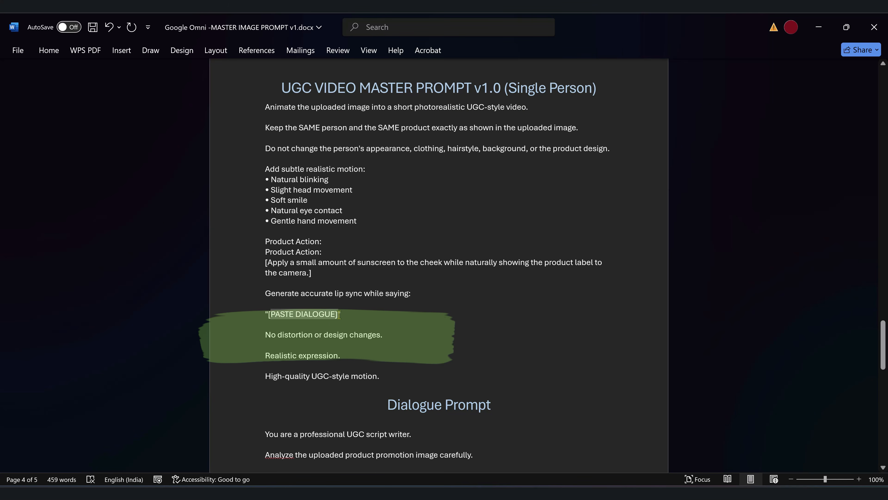
pyautogui.click(441, 344)
pyautogui.scroll(-6, 442, 344)
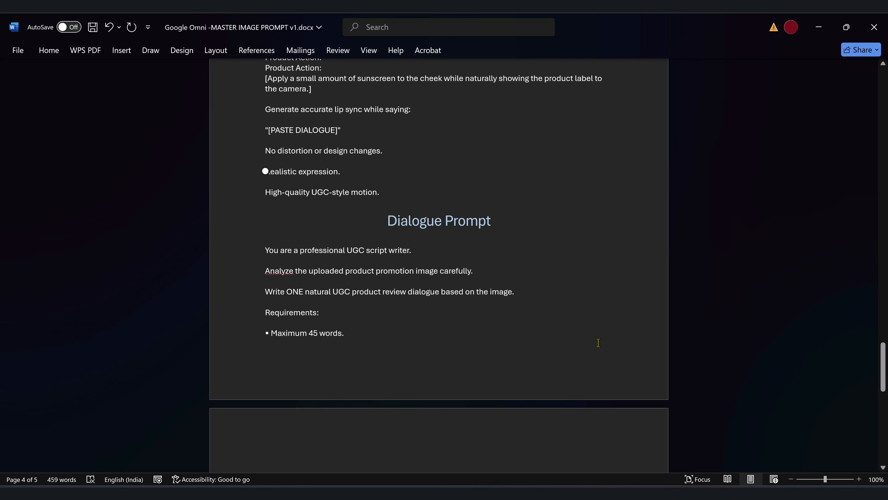
pyautogui.scroll(-8, 598, 342)
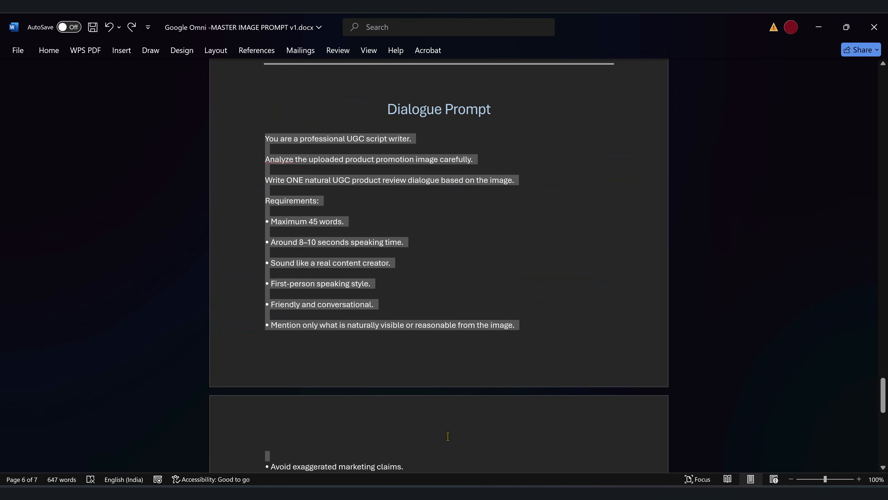
pyautogui.scroll(-15, 447, 436)
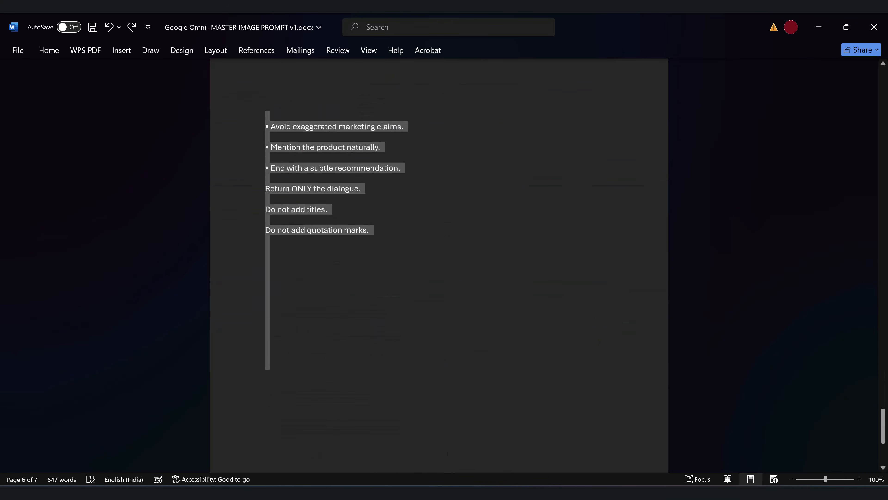
pyautogui.scroll(12, 390, 98)
pyautogui.scroll(-1, 373, 470)
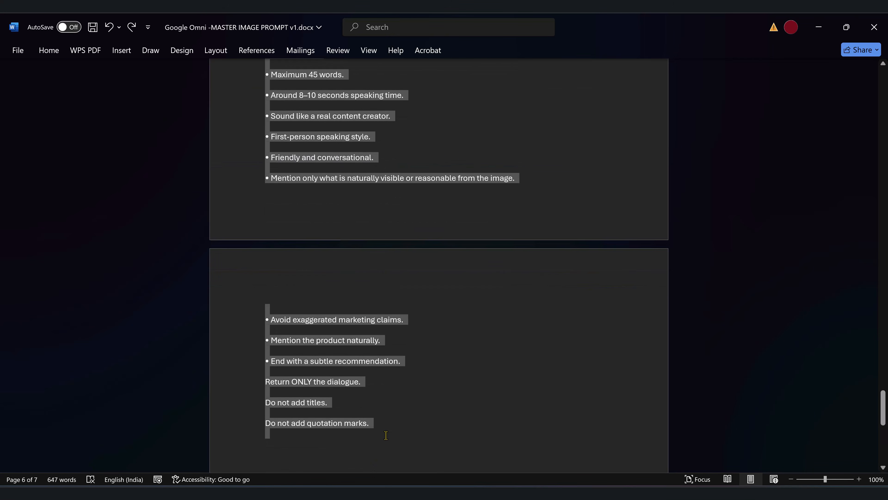
# Step: Switch to the ChatGPT conversation and attach Model Sunscrine.png from the UGC Ads folder
pyautogui.hotkey('alt', 'Tab')
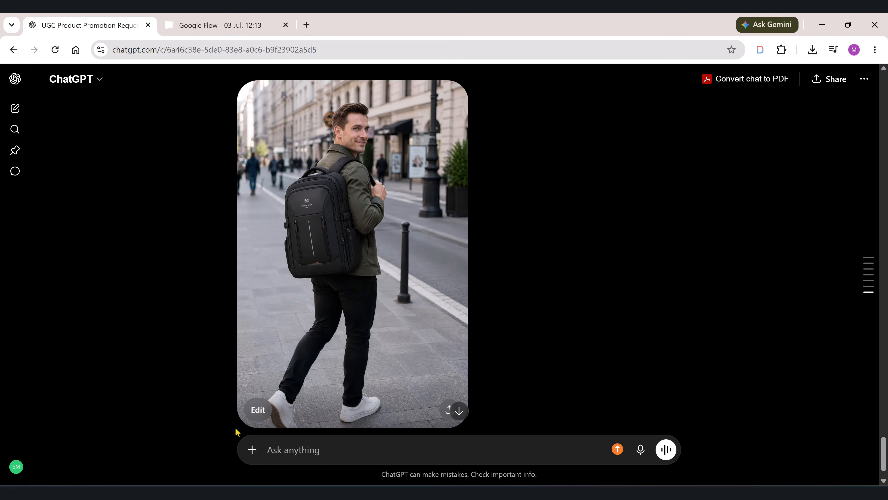
pyautogui.click(252, 449)
pyautogui.click(337, 271)
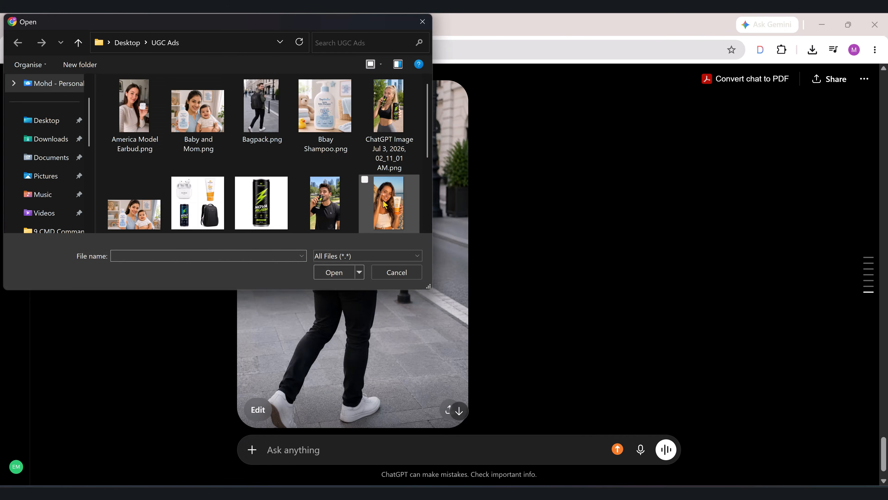
pyautogui.click(334, 273)
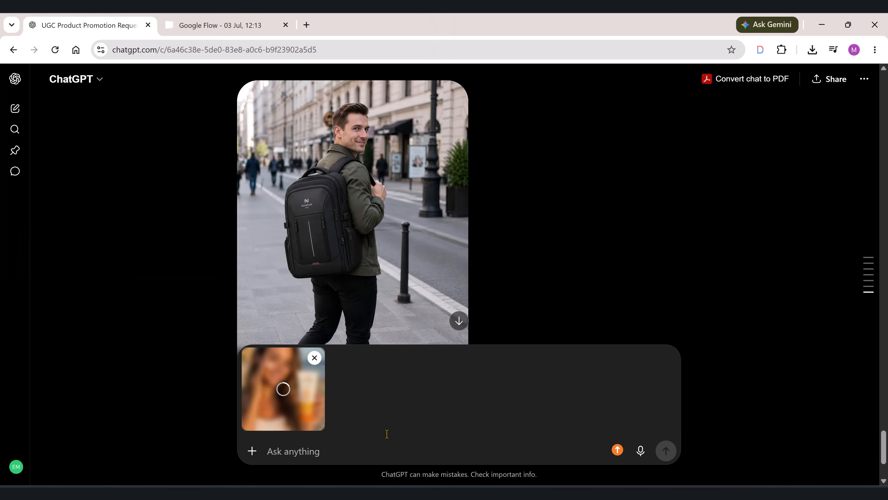
# Step: Paste the copied dialogue prompt into the message with the sunscreen image and send it
pyautogui.hotkey('ctrl', 'v')
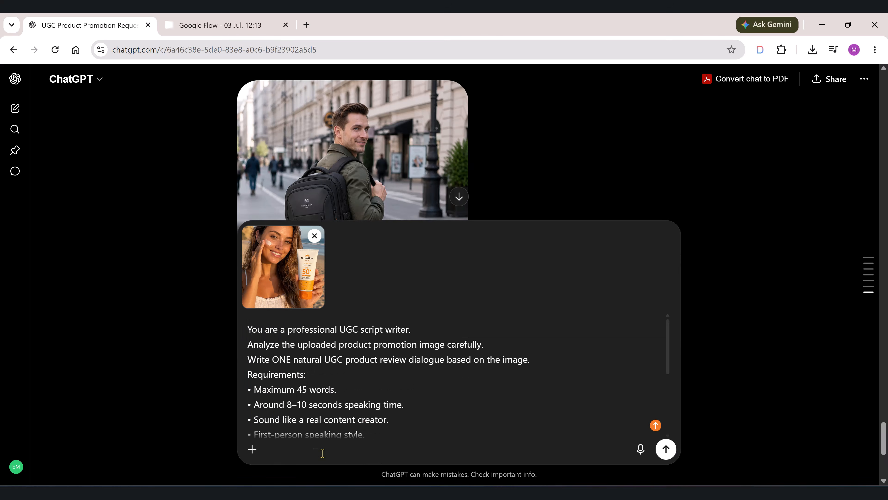
pyautogui.moveTo(668, 356)
pyautogui.mouseDown()
pyautogui.moveTo(668, 414)
pyautogui.moveTo(668, 354)
pyautogui.mouseUp()
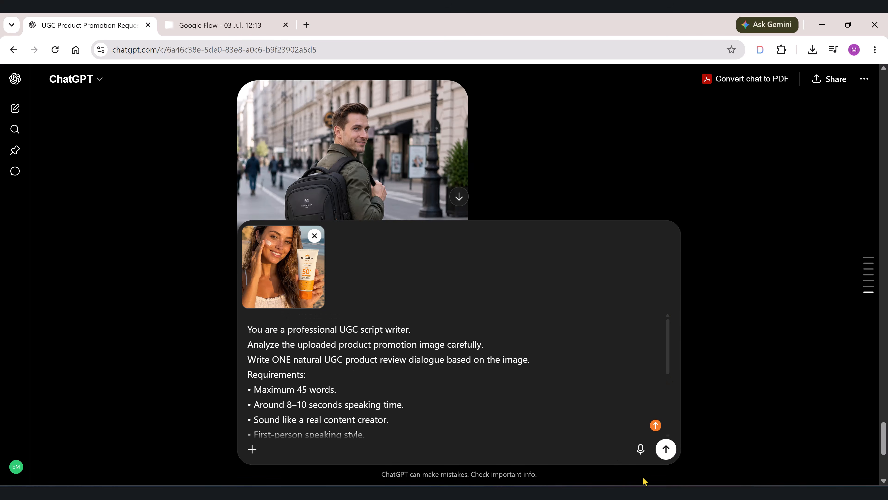
pyautogui.click(668, 452)
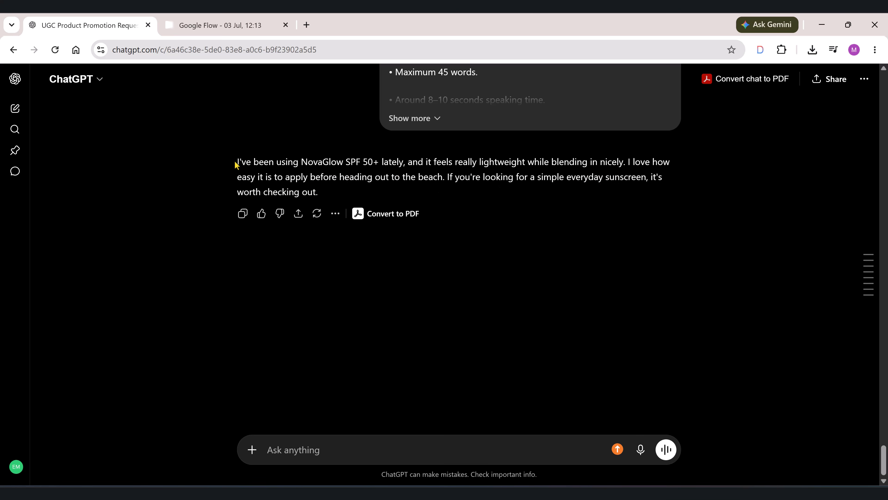
# Step: Copy the generated NovaGlow SPF 50+ dialogue and switch back to the Word document
pyautogui.moveTo(265, 169); pyautogui.dragTo(323, 192)
pyautogui.hotkey('ctrl', 'c')
pyautogui.hotkey('alt', 'Tab')
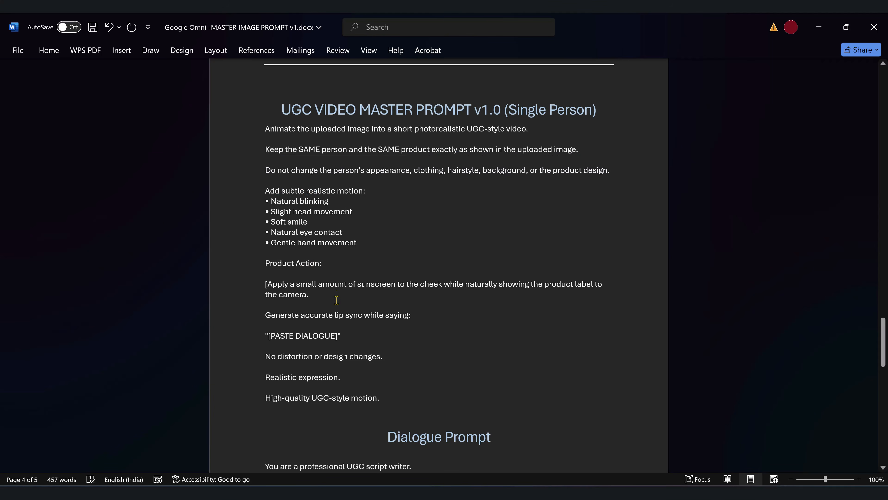
# Step: Replace the PASTE DIALOGUE placeholder in the video master prompt with the copied NovaGlow dialogue, restoring the closing bracket and quotation mark
pyautogui.moveTo(335, 337); pyautogui.dragTo(268, 338)
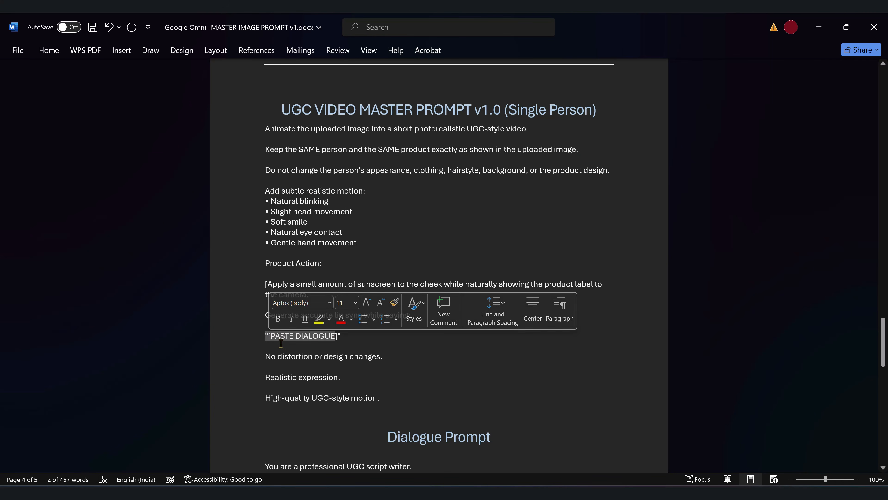
pyautogui.click(265, 346)
pyautogui.moveTo(338, 336); pyautogui.dragTo(270, 337)
pyautogui.press('BackSpace')
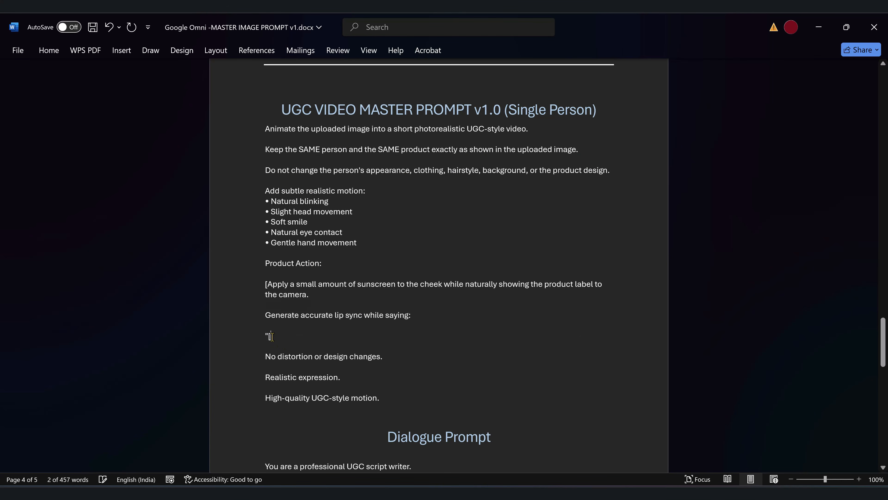
pyautogui.hotkey('ctrl', 'v')
pyautogui.write(']')
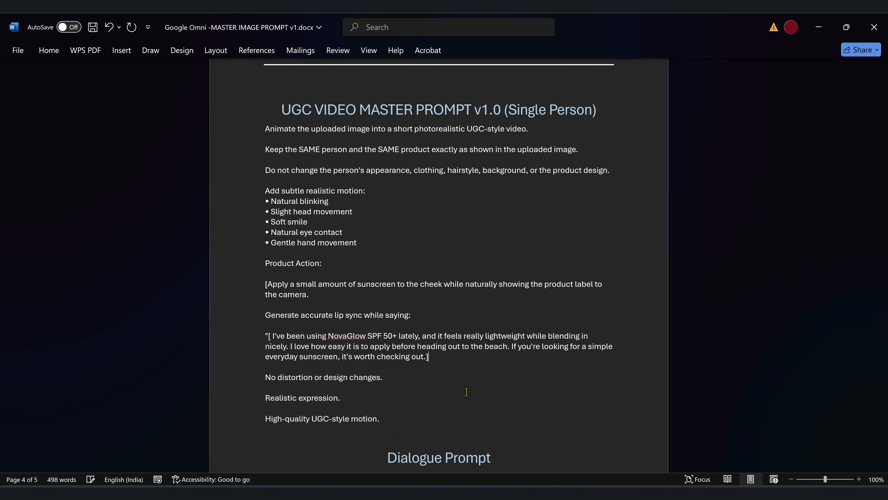
pyautogui.write('"')
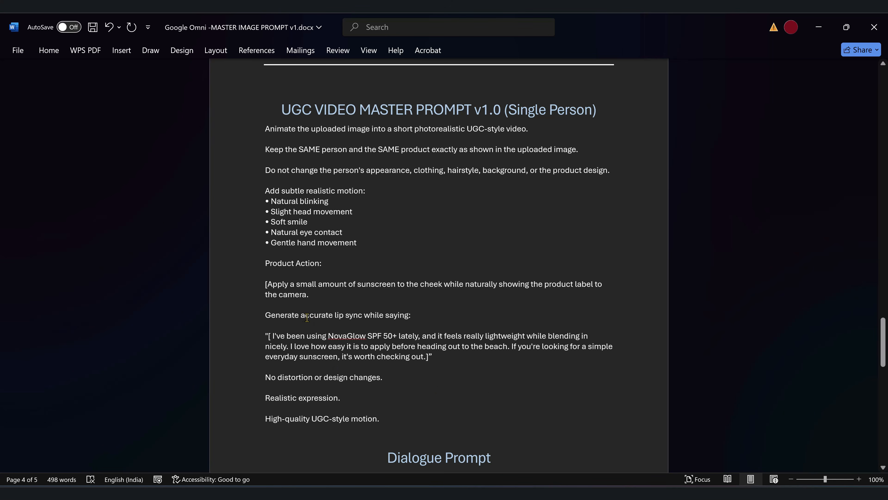
# Step: Copy the completed UGC video master prompt from Word and paste it into the Google Flow project's prompt
pyautogui.moveTo(265, 126); pyautogui.dragTo(377, 421)
pyautogui.hotkey('ctrl', 'c')
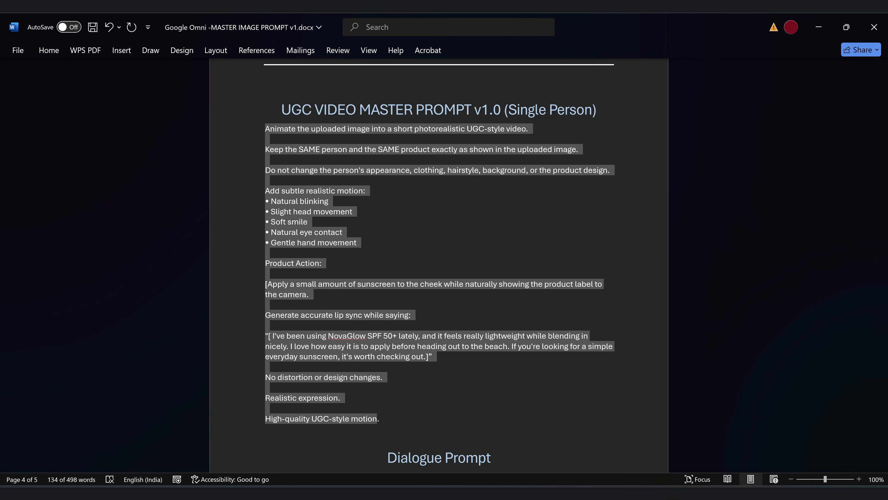
pyautogui.hotkey('alt', 'Tab')
pyautogui.hotkey('ctrl', 'v')
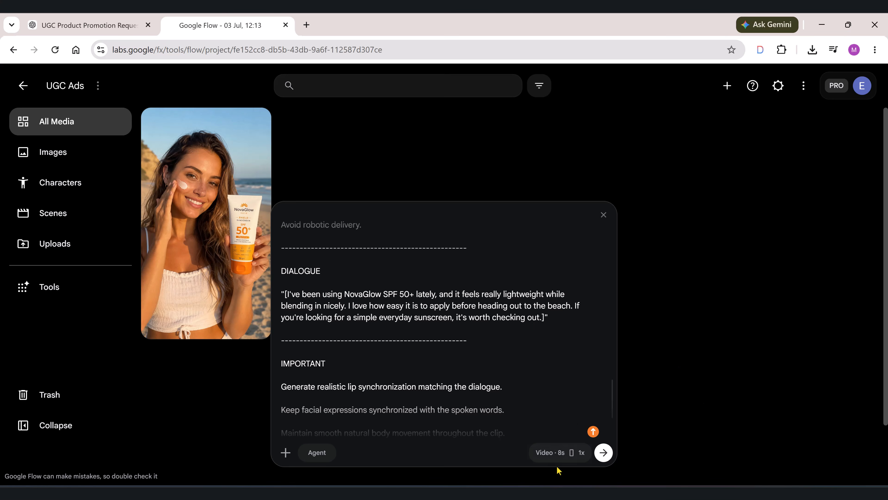
# Step: Set the video duration to 10s and generate the sunscreen video
pyautogui.click(546, 461)
pyautogui.click(574, 409)
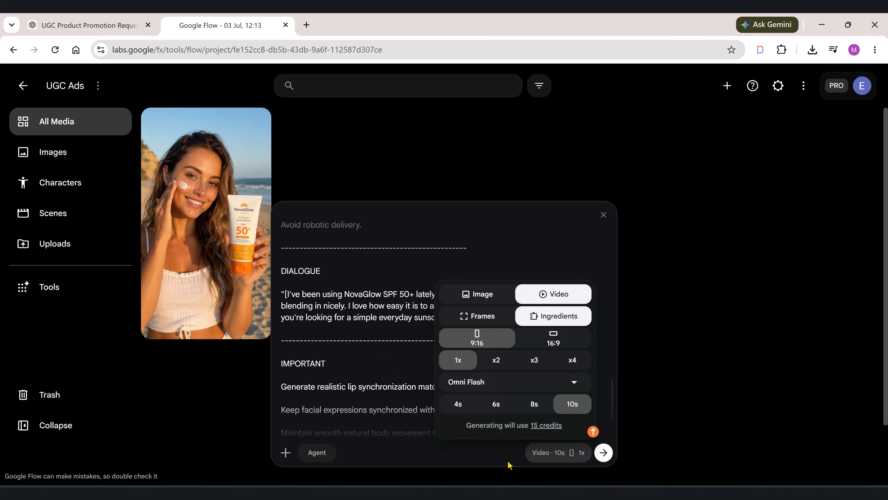
pyautogui.click(483, 460)
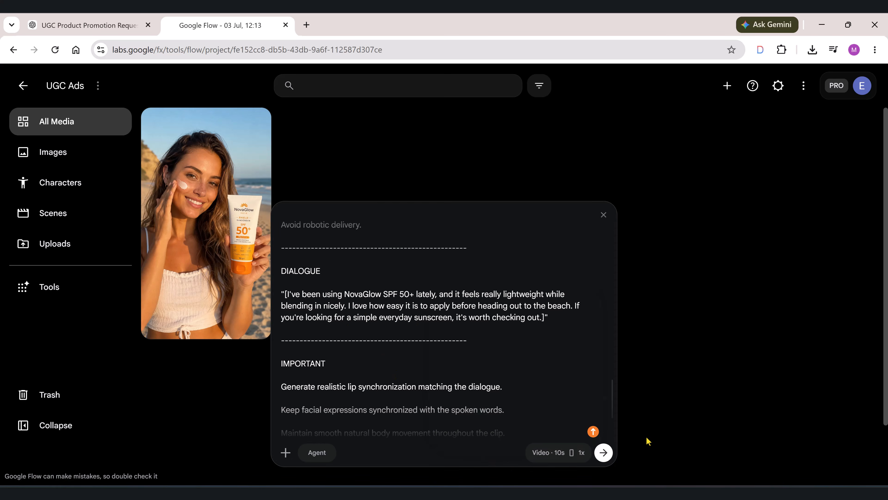
pyautogui.click(604, 453)
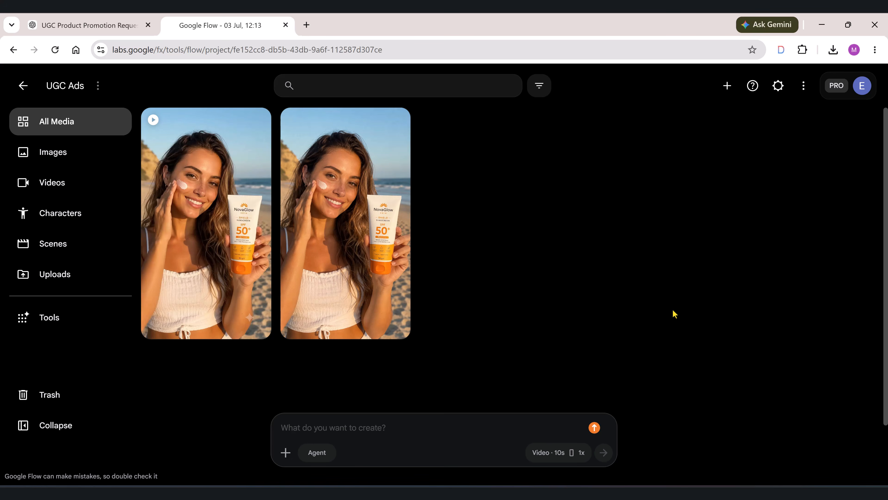
# Step: Open the generated sunscreen video, play it in full screen, and exit full screen
pyautogui.moveTo(186, 290)
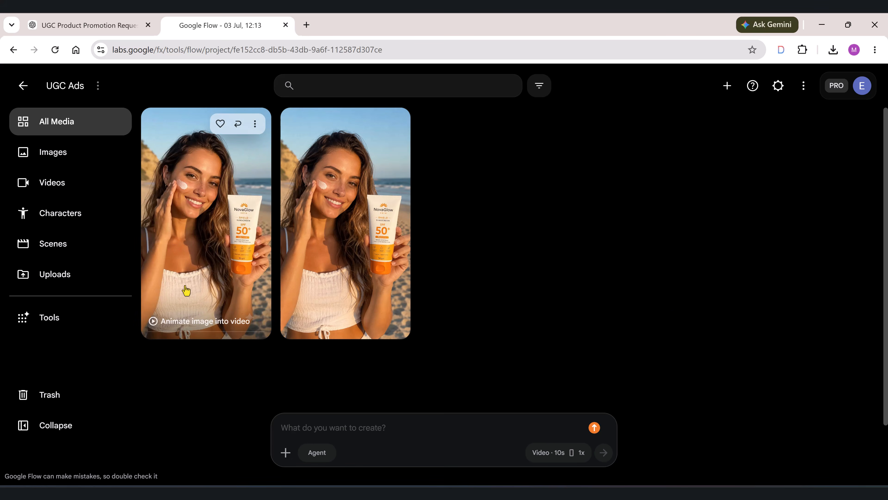
pyautogui.click(205, 206)
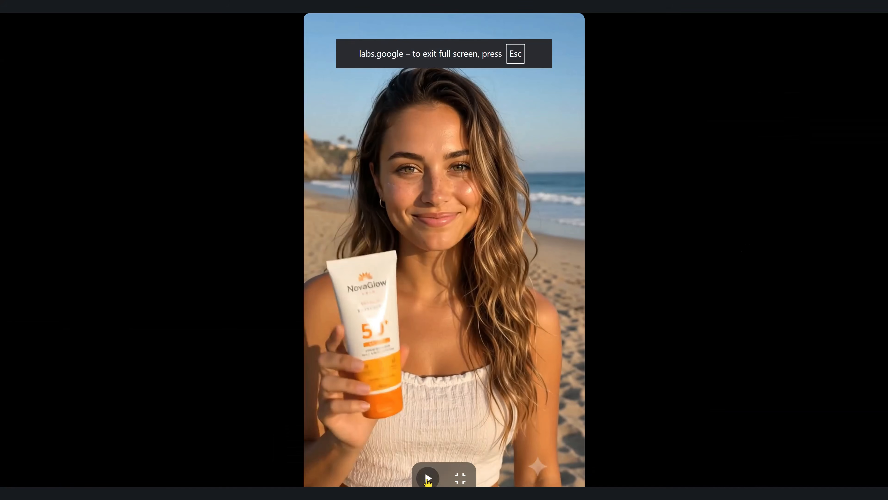
pyautogui.click(427, 478)
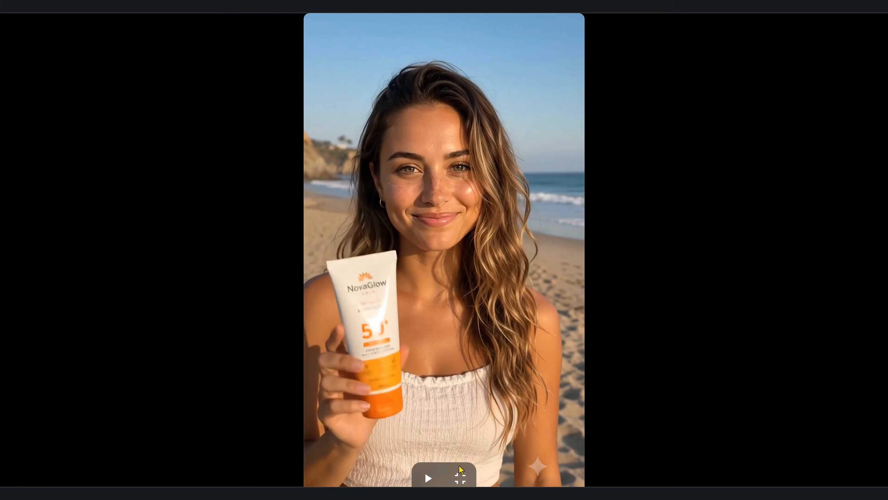
pyautogui.click(461, 484)
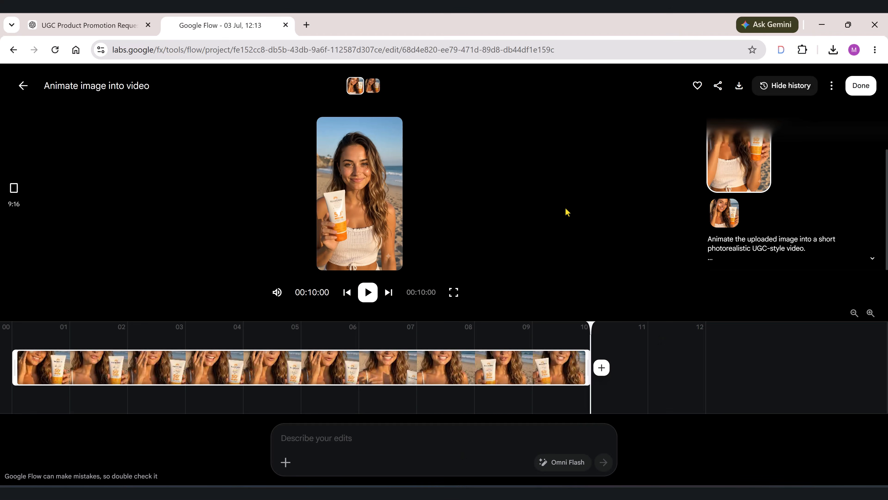
# Step: Download the sunscreen video and return to the UGC Ads project's media overview
pyautogui.click(737, 87)
pyautogui.click(336, 272)
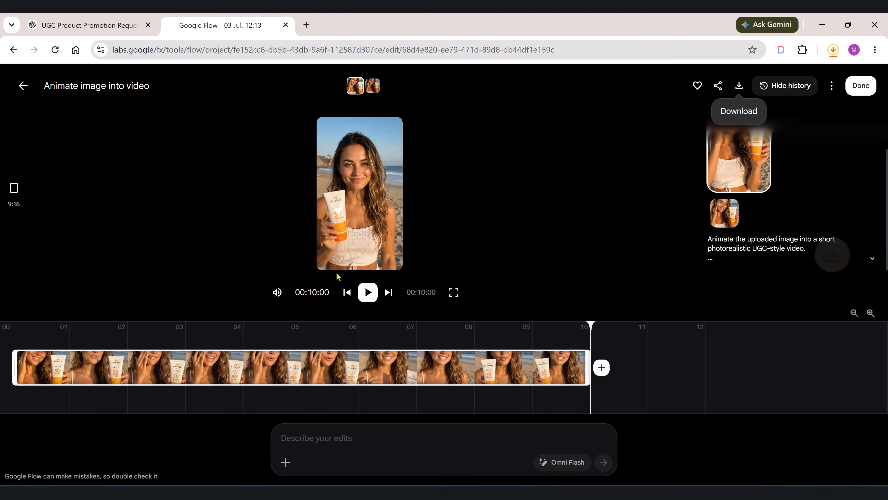
pyautogui.click(22, 85)
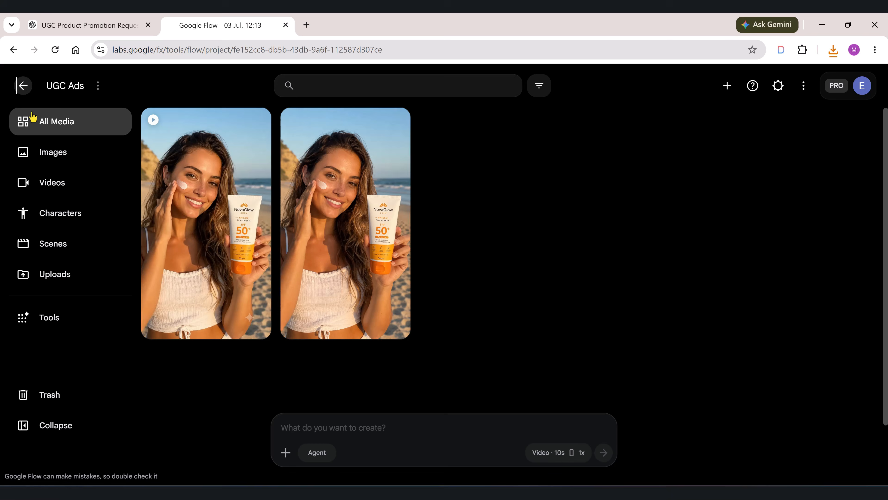
# Step: Upload Male Mode; Energy drink.png from the UGC Ads folder and add it to the project's prompt
pyautogui.click(285, 452)
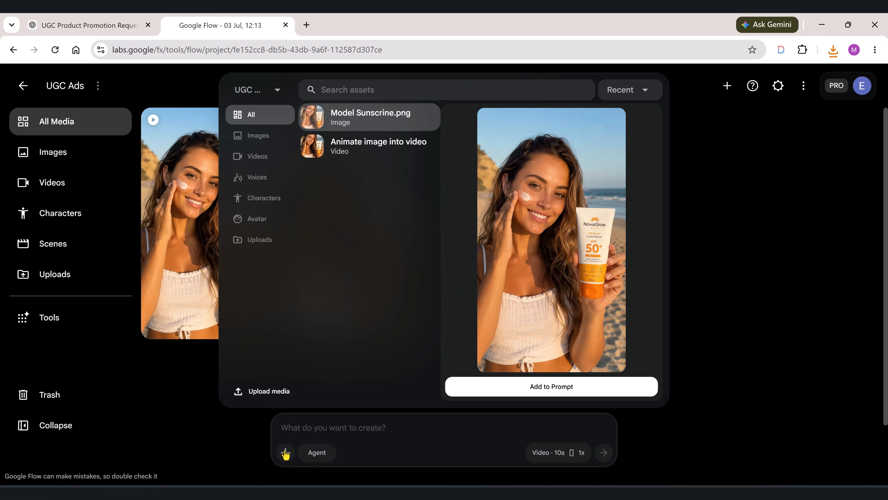
pyautogui.click(269, 390)
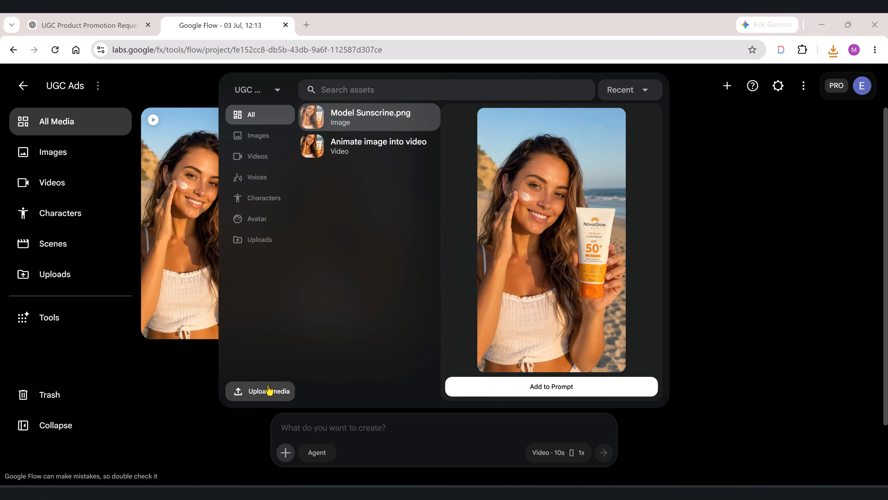
pyautogui.click(203, 151)
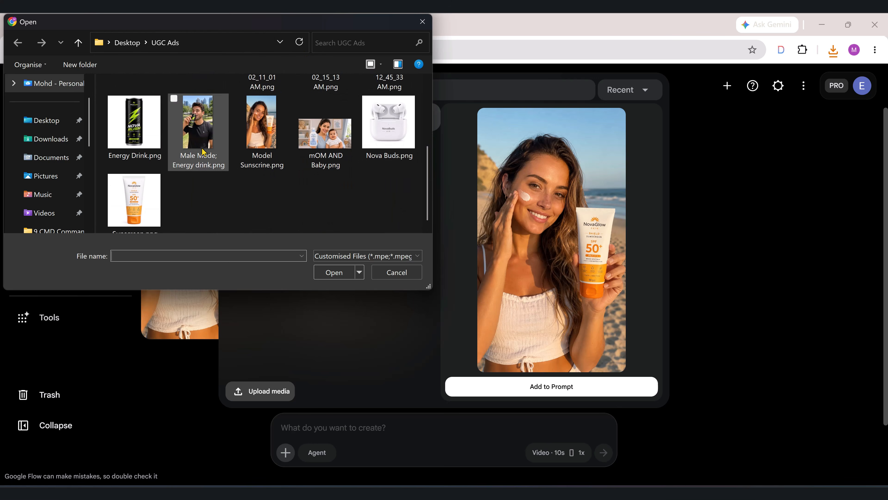
pyautogui.click(334, 272)
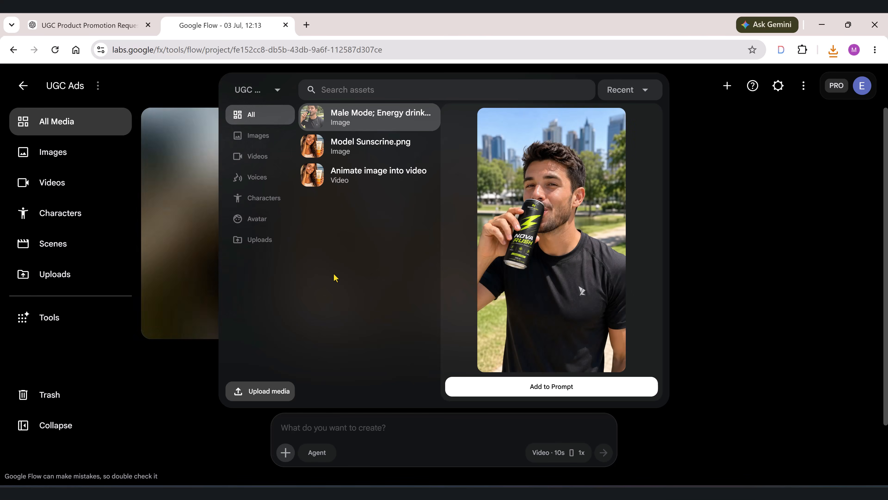
pyautogui.click(552, 386)
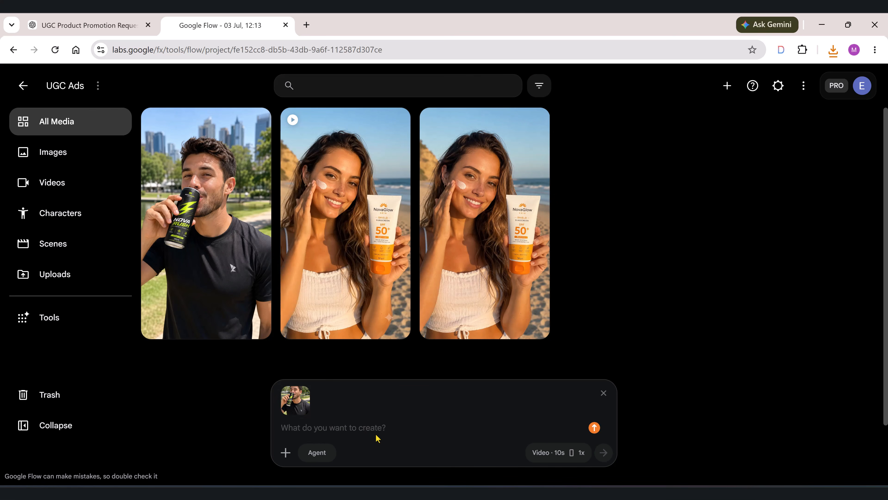
# Step: Check the video master prompt in Word, return to Google Flow, and paste the prompt text under the energy drink image
pyautogui.click(585, 492)
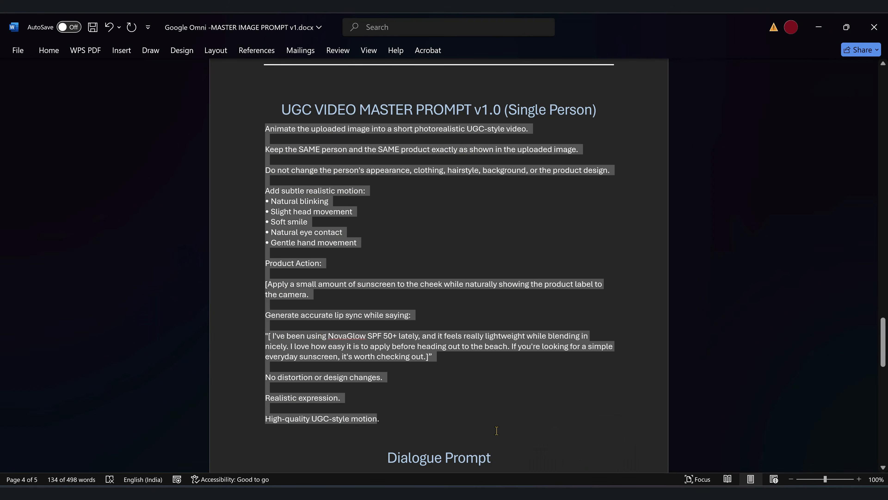
pyautogui.click(496, 430)
pyautogui.hotkey('ctrl', 'a')
pyautogui.click(487, 458)
pyautogui.click(369, 428)
pyautogui.hotkey('ctrl', 'v')
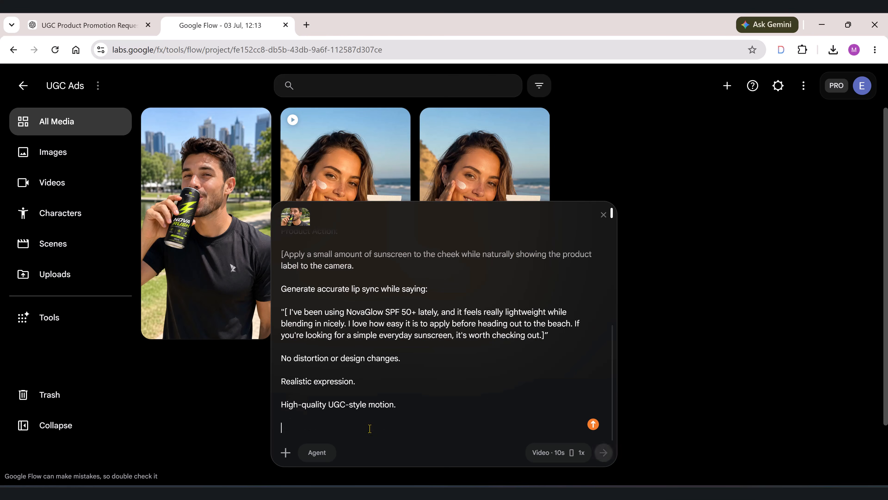
# Step: Replace the sunscreen product action in the Word video master prompt with the energy drink action of sipping and showing the front label
pyautogui.scroll(2, 613, 378)
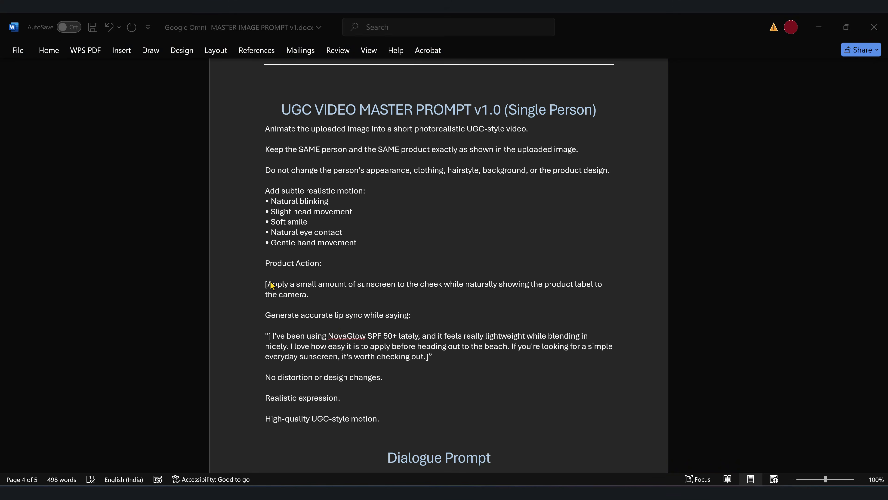
pyautogui.click(272, 285)
pyautogui.moveTo(271, 285); pyautogui.dragTo(308, 295)
pyautogui.press('BackSpace')
pyautogui.hotkey('ctrl', 'v')
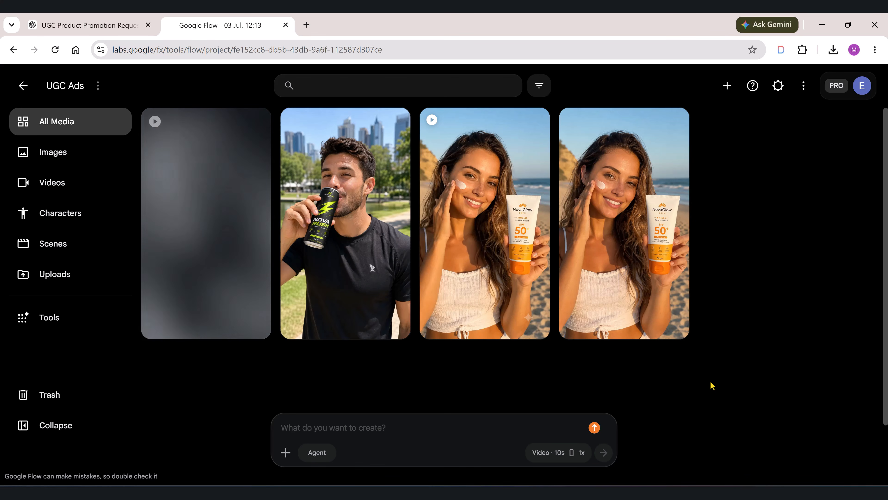
# Step: Open the generated energy drink video, download it, and return to the UGC Ads project's media overview
pyautogui.click(227, 228)
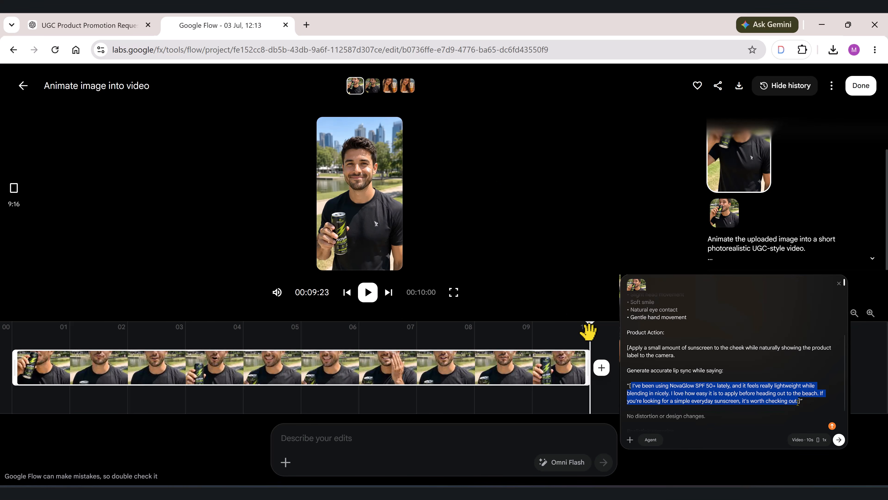
pyautogui.moveTo(589, 340); pyautogui.dragTo(602, 365)
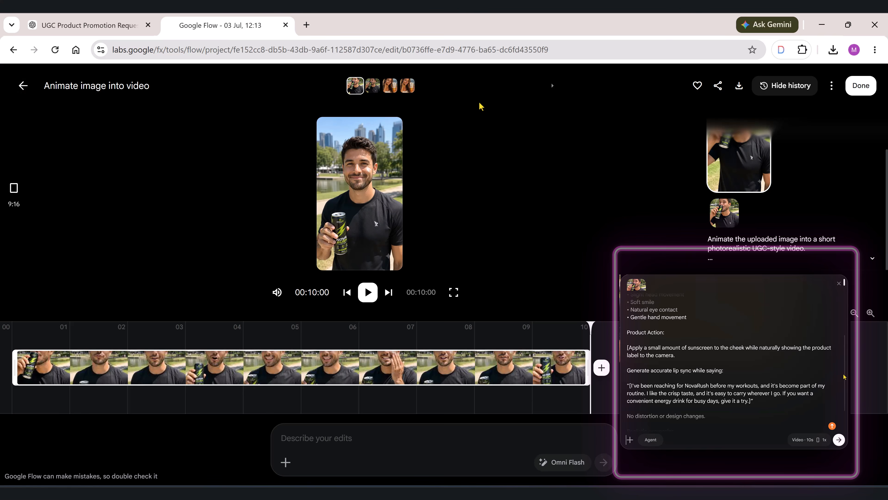
pyautogui.click(743, 90)
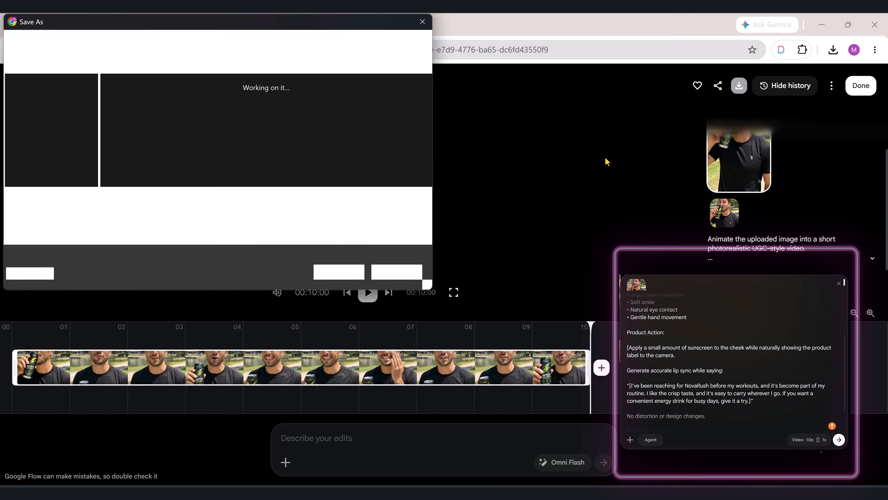
pyautogui.click(334, 272)
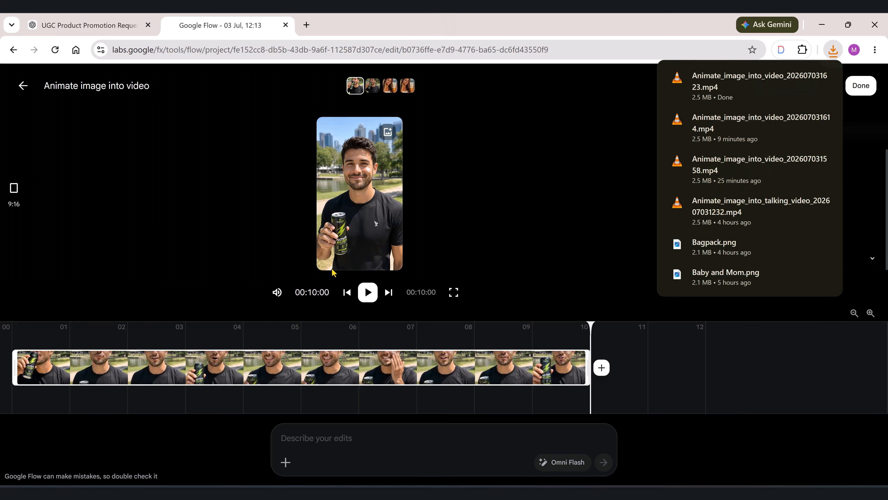
pyautogui.click(23, 88)
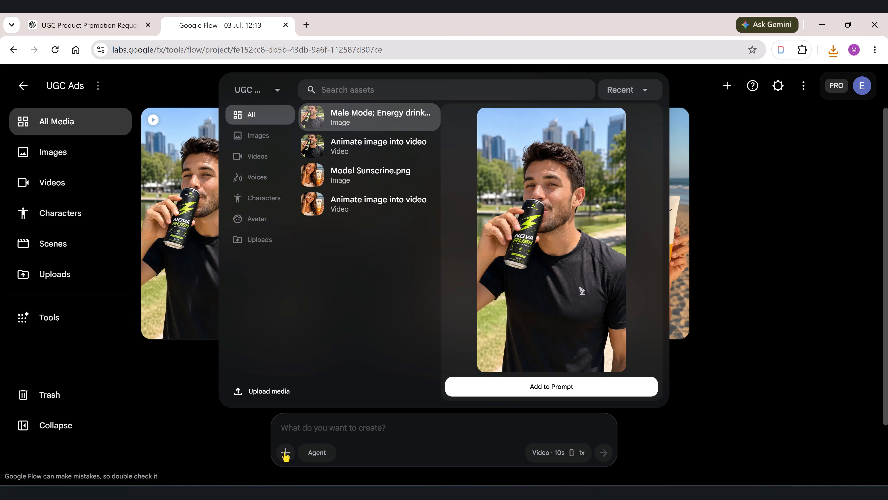
# Step: Upload Bagpack.png, generate a 10-second video from it with the NovaPack Pro dialogue prompt, and open the result
pyautogui.click(261, 391)
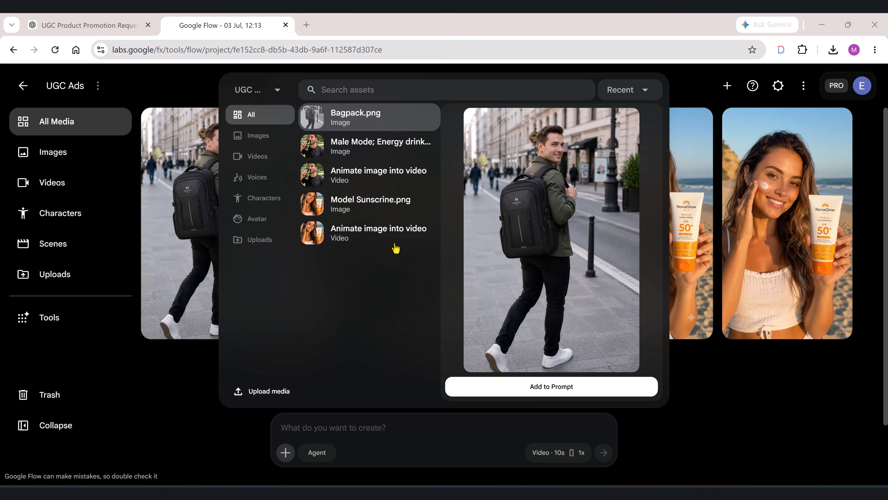
pyautogui.click(551, 386)
pyautogui.hotkey('ctrl', 'v')
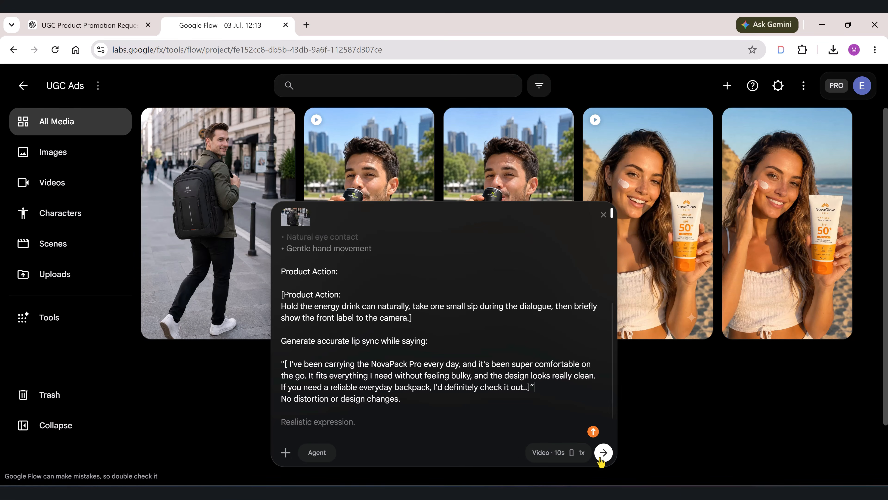
pyautogui.click(603, 452)
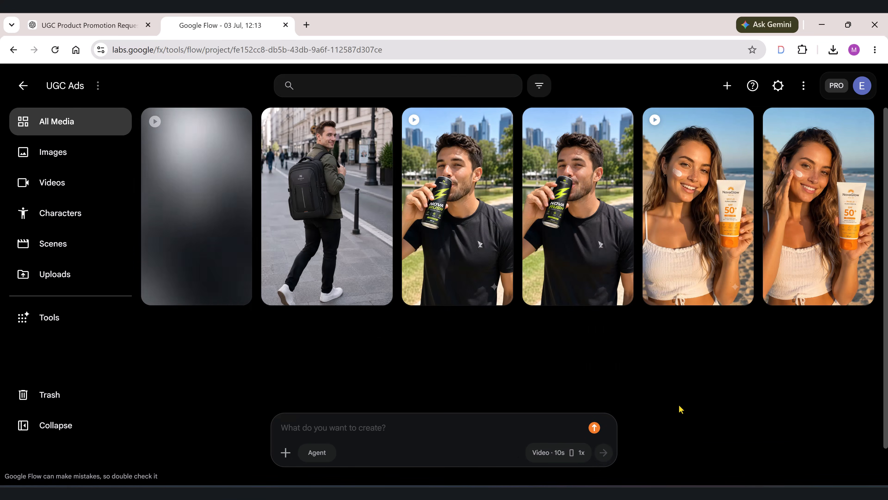
pyautogui.click(163, 214)
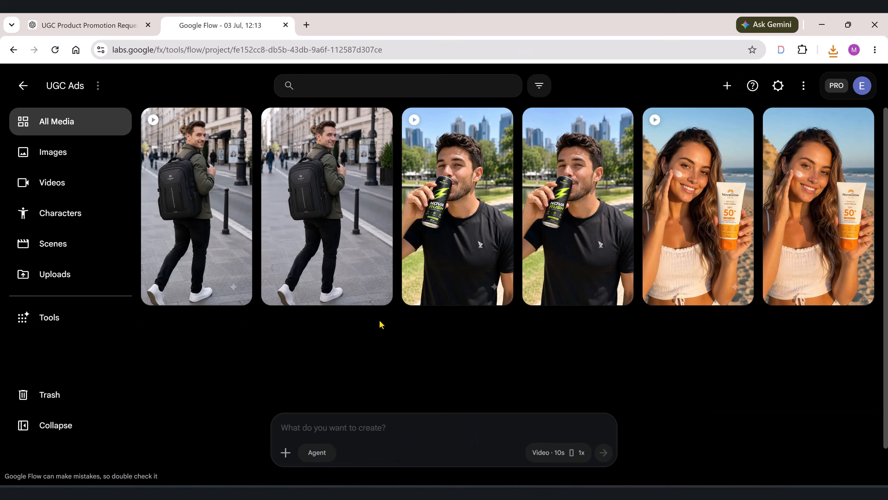
# Step: Upload ChatGPT Image Jul 3, 2026, 04_33_46 PM.png and ChatGPT Image Jul 3, 2026, 04_37_05 PM.png from the UGC Ads folder
pyautogui.click(285, 453)
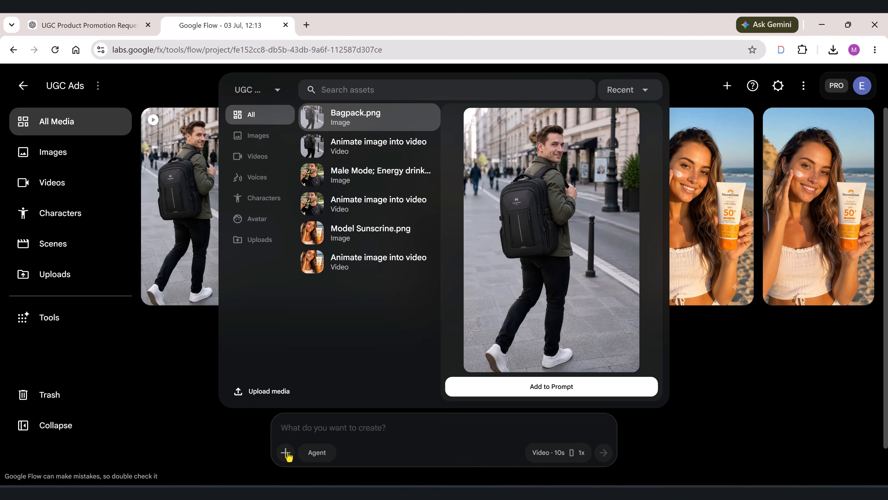
pyautogui.click(278, 392)
pyautogui.moveTo(426, 133); pyautogui.dragTo(424, 184)
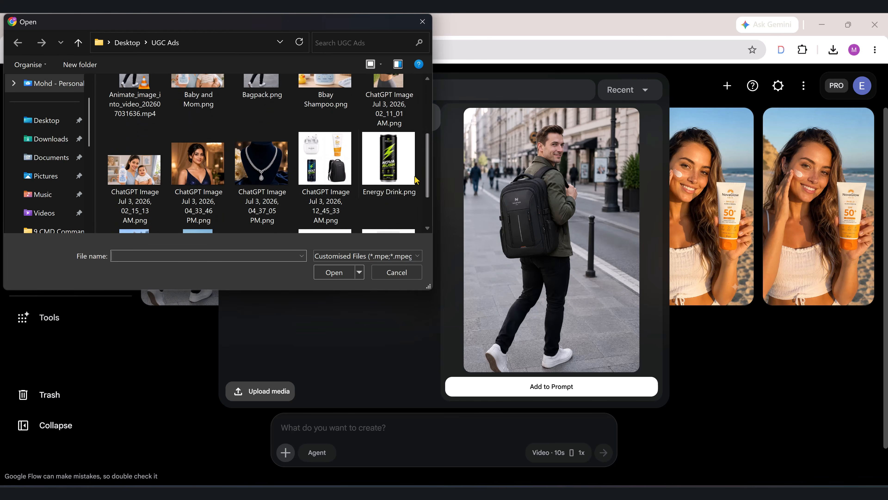
pyautogui.click(200, 184)
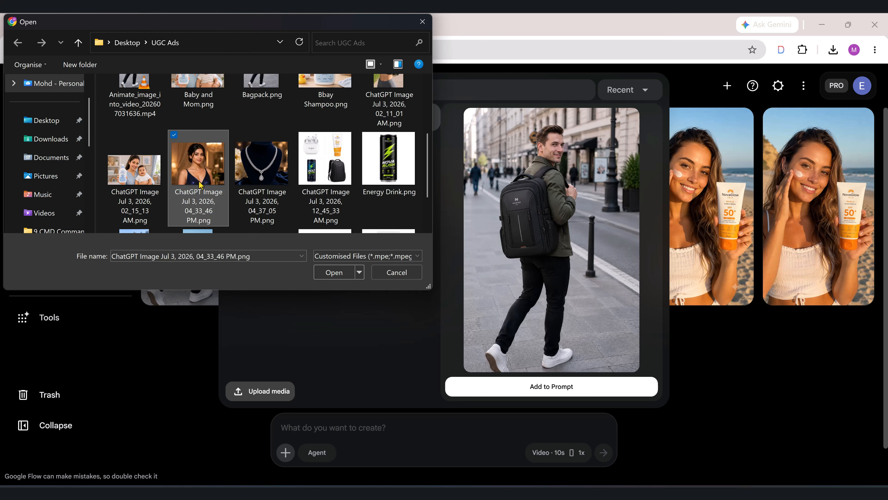
pyautogui.keyDown('ctrl'); pyautogui.click(260, 185); pyautogui.keyUp('ctrl')
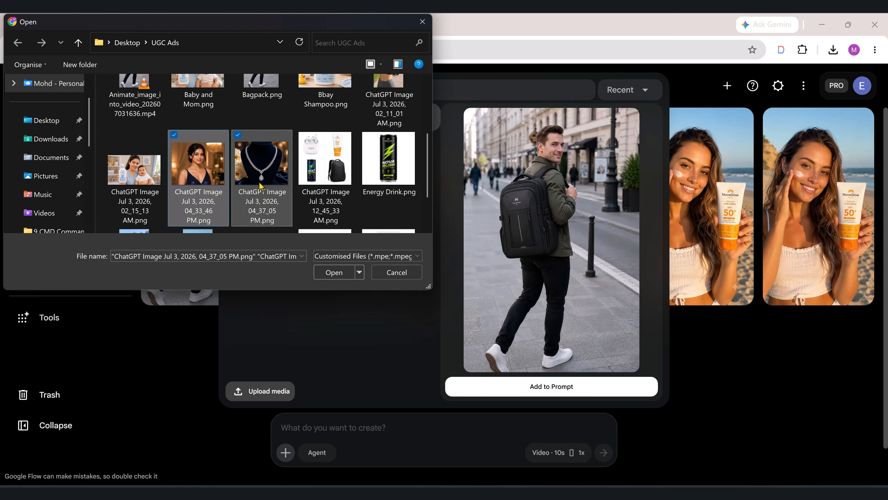
pyautogui.click(319, 272)
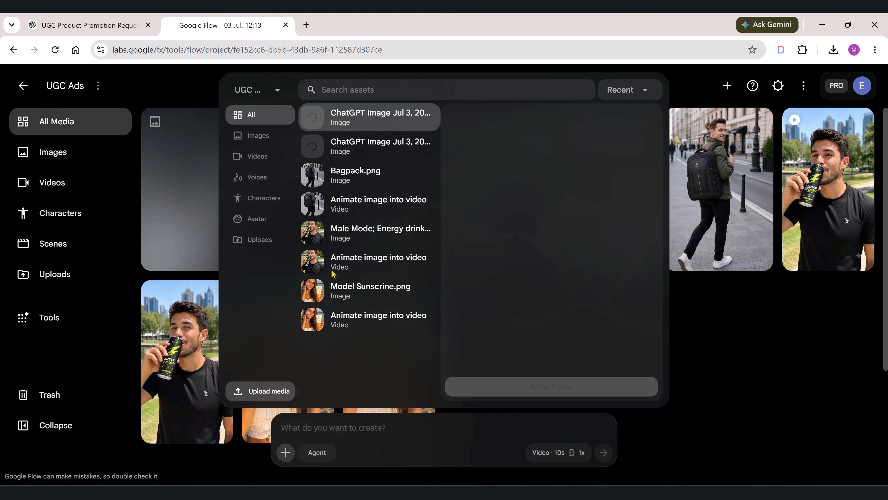
# Step: Add the uploaded image of the woman in the navy dress and the diamond necklace image to the prompt
pyautogui.click(388, 146)
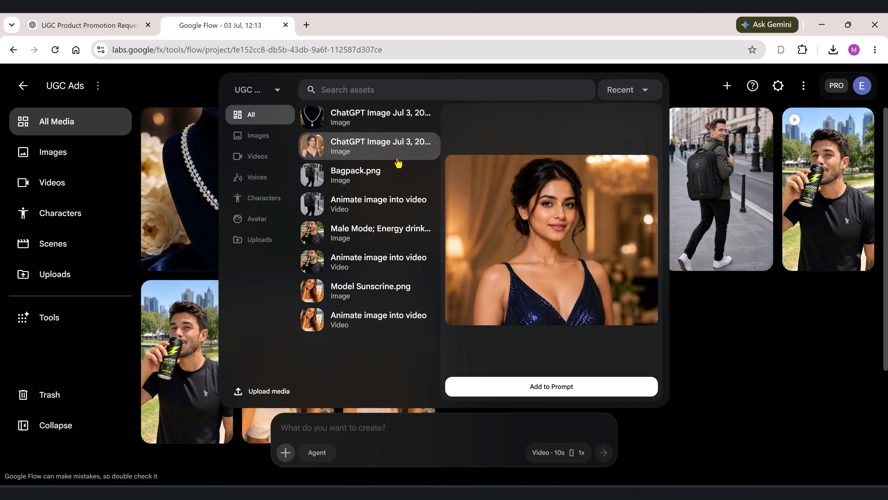
pyautogui.click(543, 388)
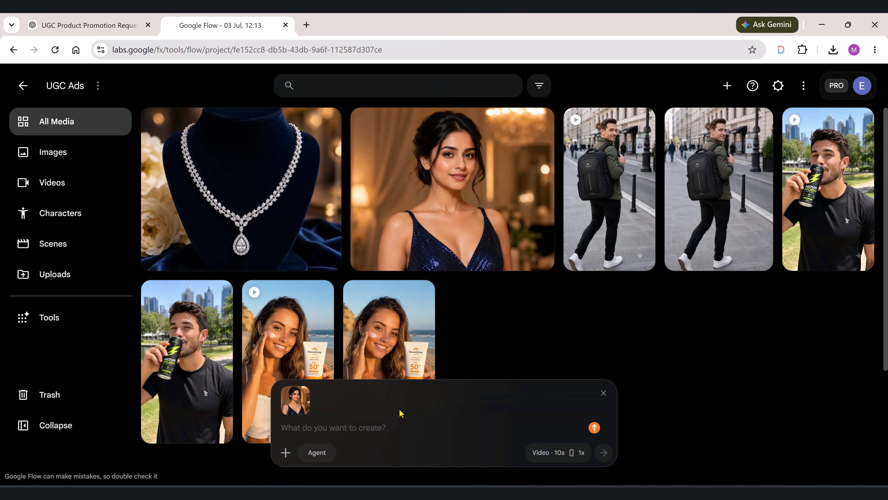
pyautogui.moveTo(266, 189); pyautogui.dragTo(349, 398)
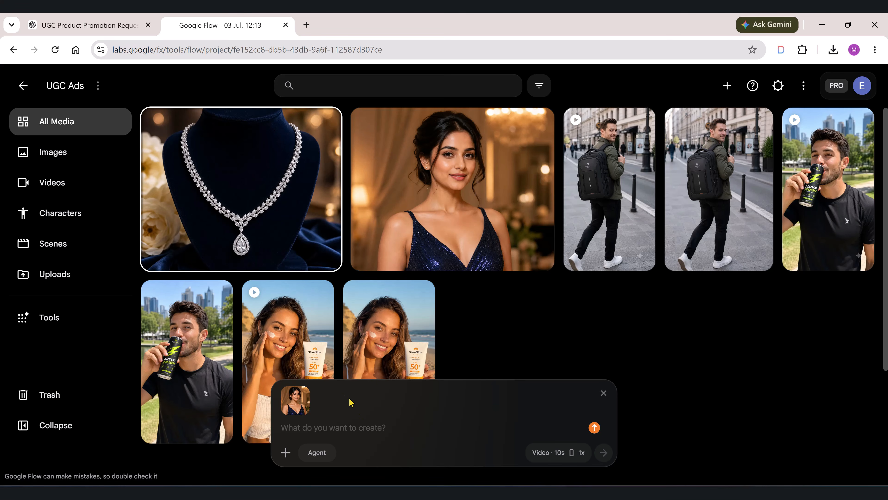
pyautogui.click(324, 124)
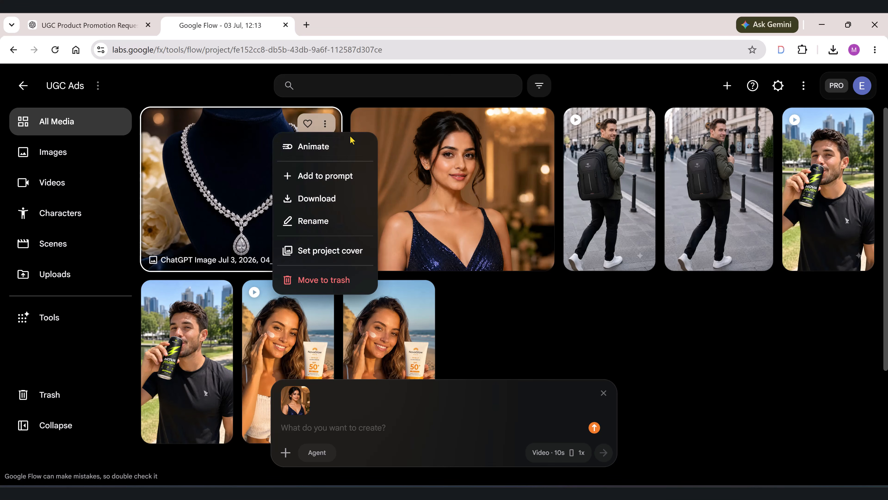
pyautogui.click(346, 177)
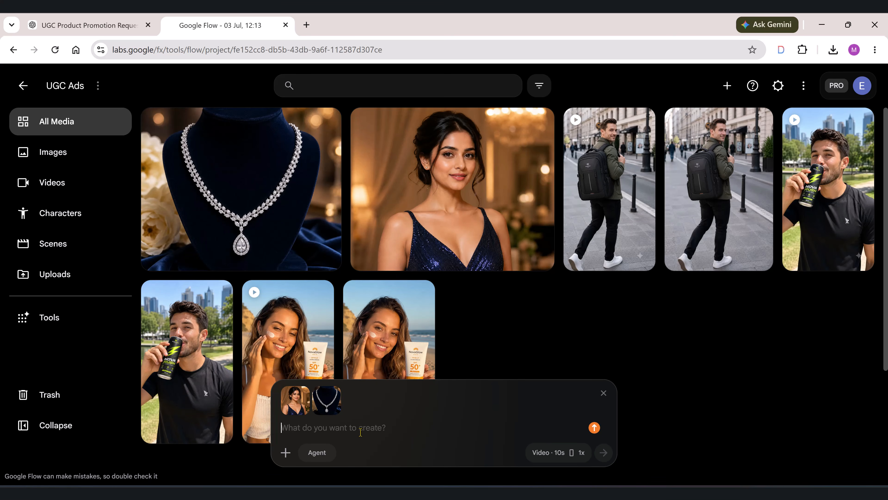
# Step: Paste the luxury jewellery prompt with the Zevariya Diamonds dialogue, set the video length to 8s, and generate the video
pyautogui.hotkey('ctrl', 'v')
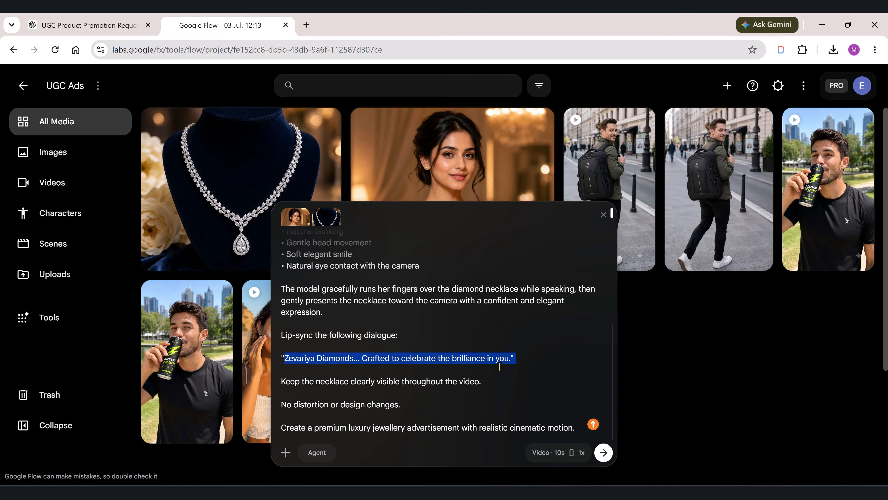
pyautogui.click(550, 365)
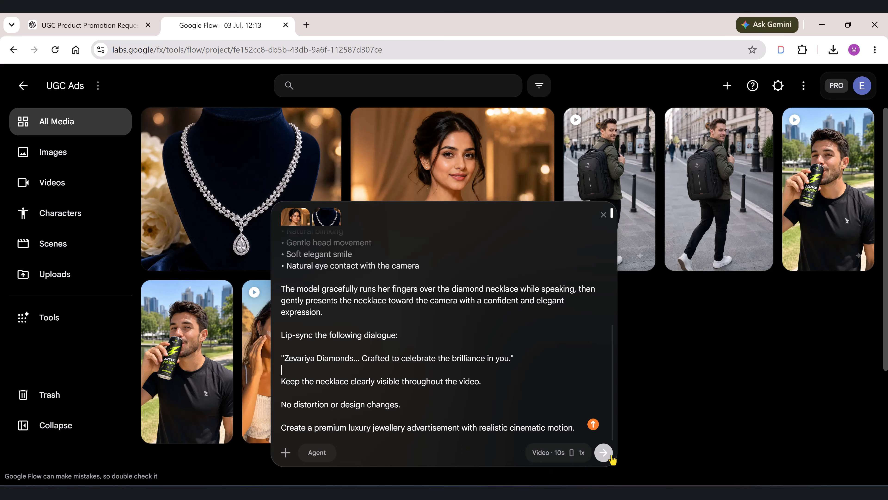
pyautogui.click(570, 461)
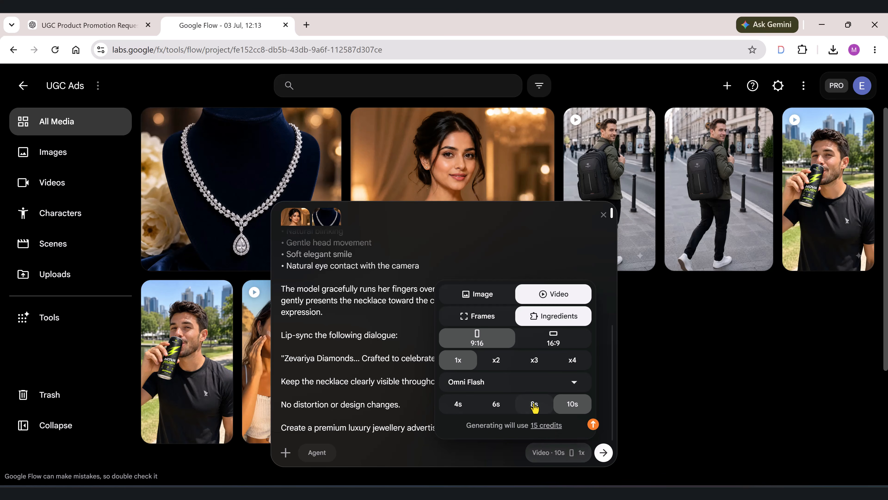
pyautogui.click(486, 464)
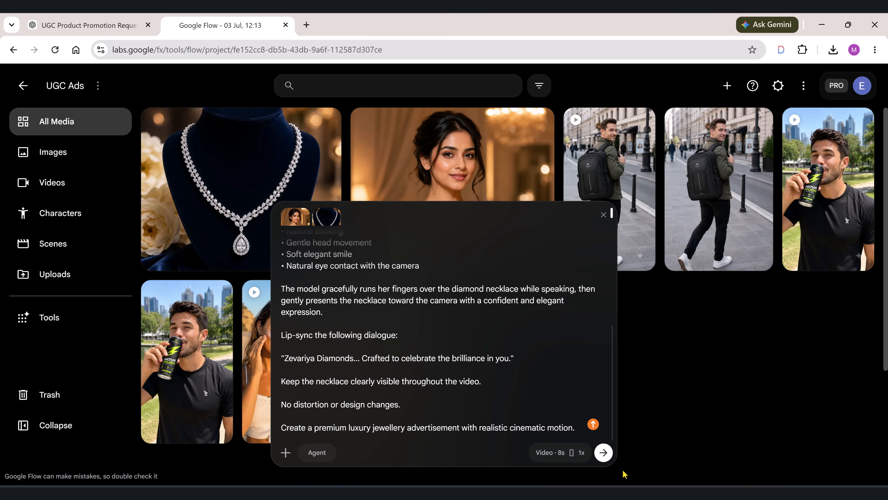
pyautogui.click(604, 452)
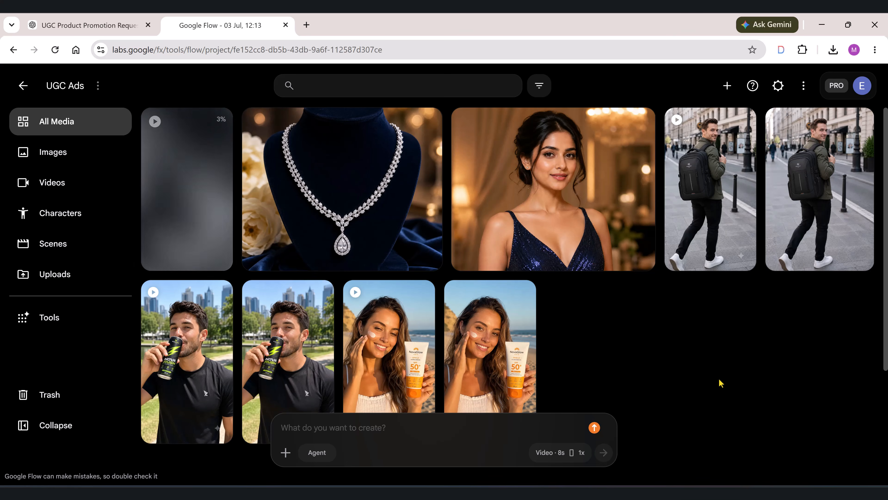
# Step: Play the generated diamond necklace video in full screen, then return to the project's media overview
pyautogui.click(184, 209)
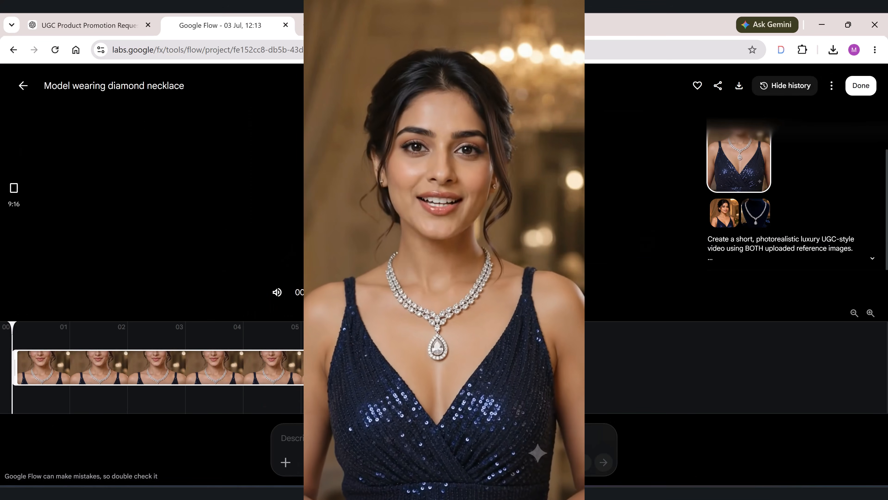
pyautogui.click(368, 292)
pyautogui.click(453, 293)
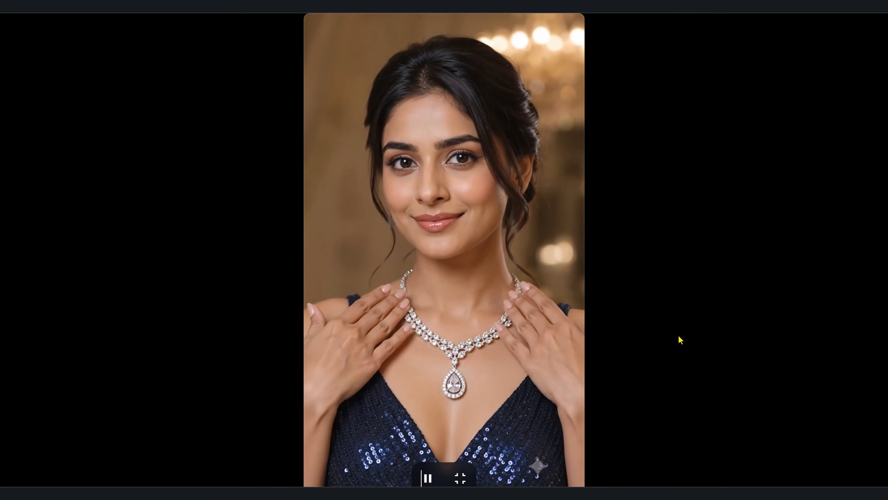
pyautogui.press('space')
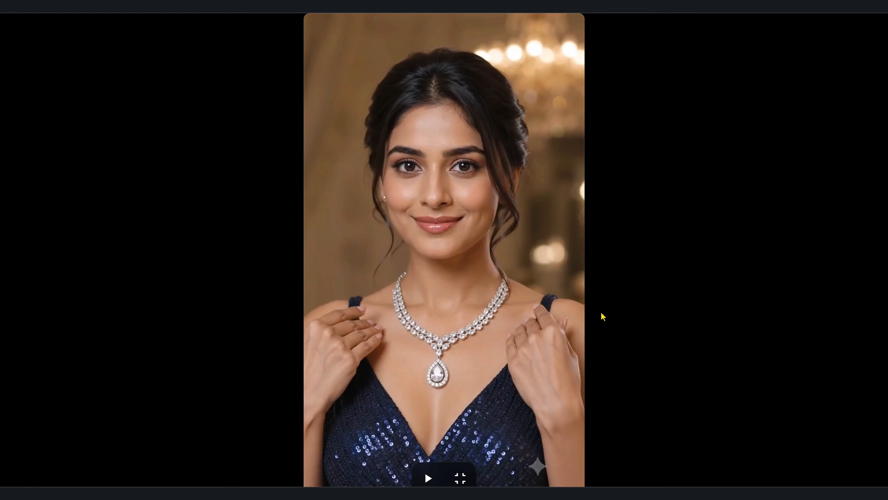
pyautogui.click(461, 483)
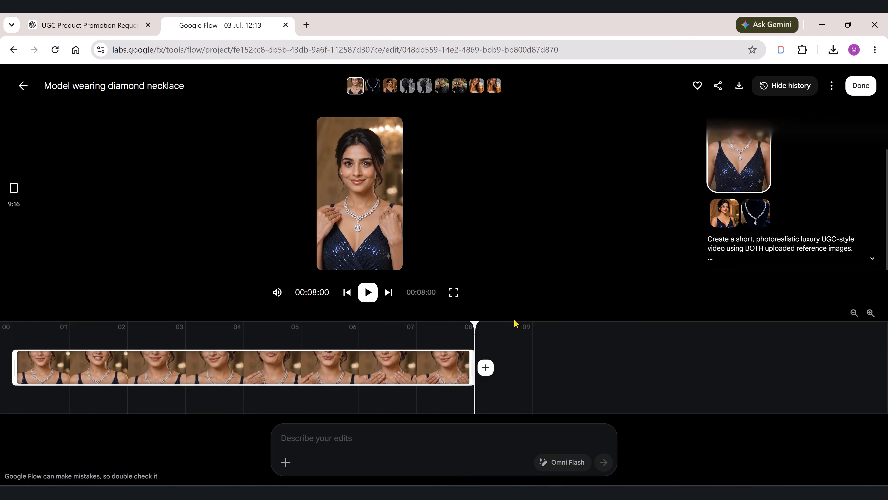
pyautogui.click(21, 87)
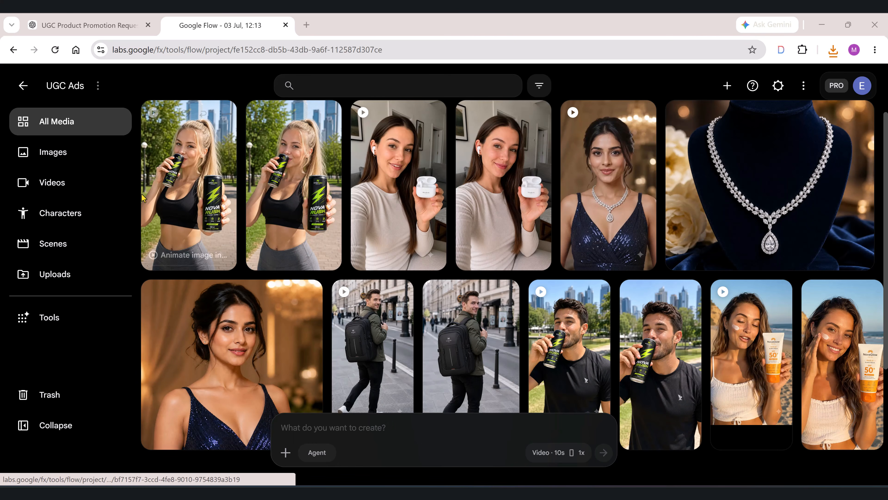
# Step: Open the generated video of the woman holding the white earbuds case and play it in full screen
pyautogui.click(394, 237)
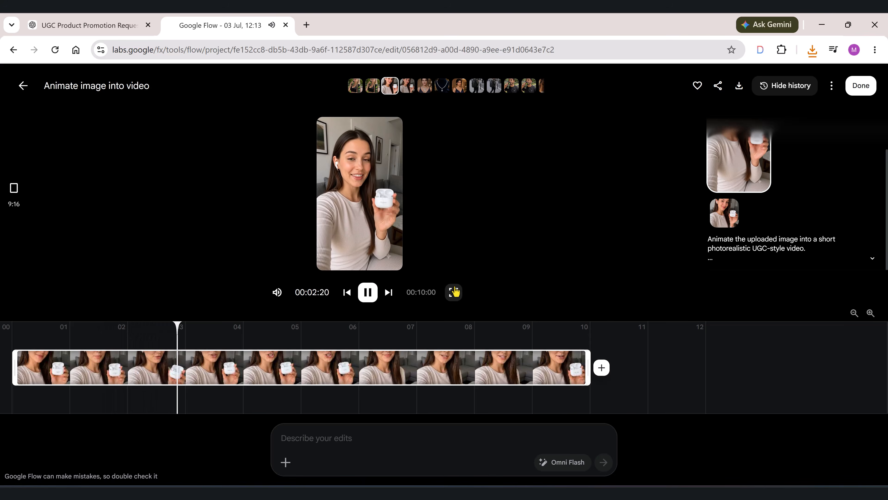
pyautogui.click(454, 292)
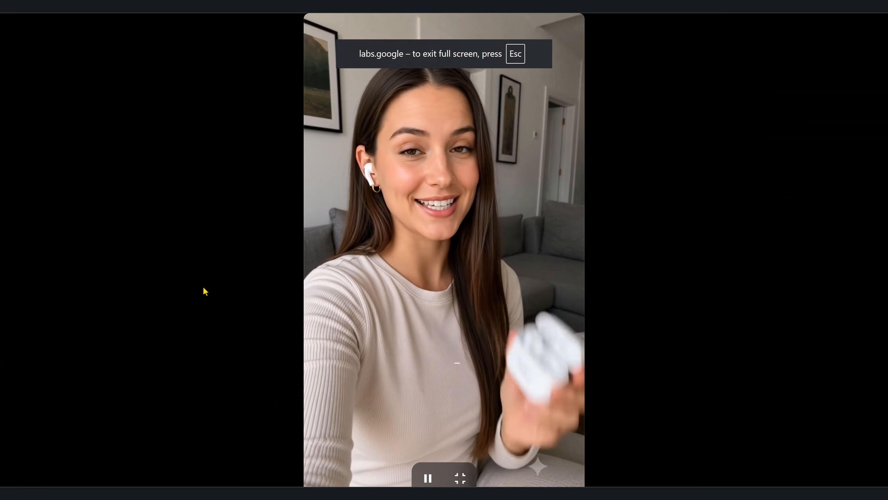